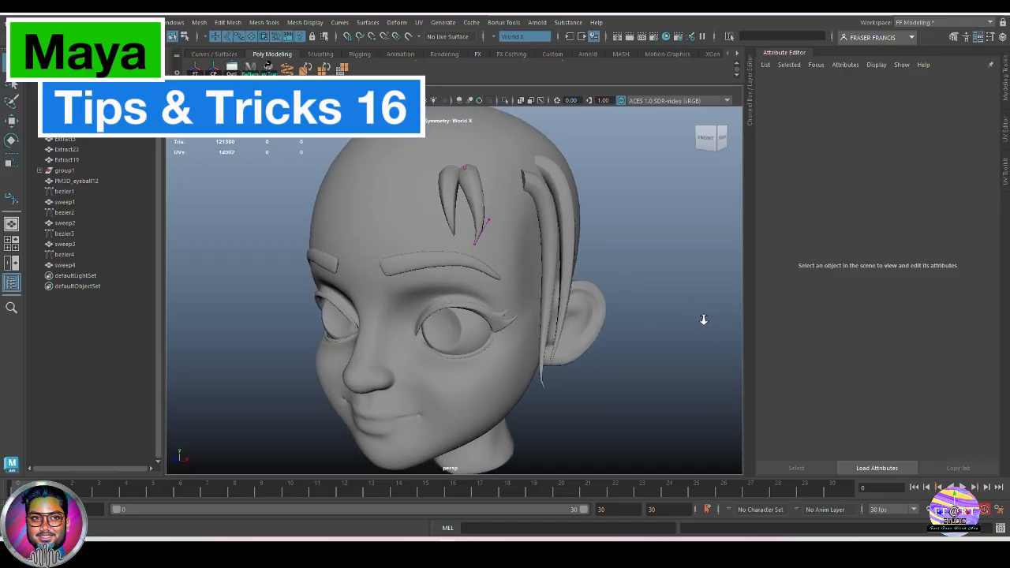
Step: Select the bezier1 curve and generate a Sweep Mesh along it
middle_click_drag(703, 320, 659, 315, "alt")
left_click_drag(659, 315, 634, 341, "alt")
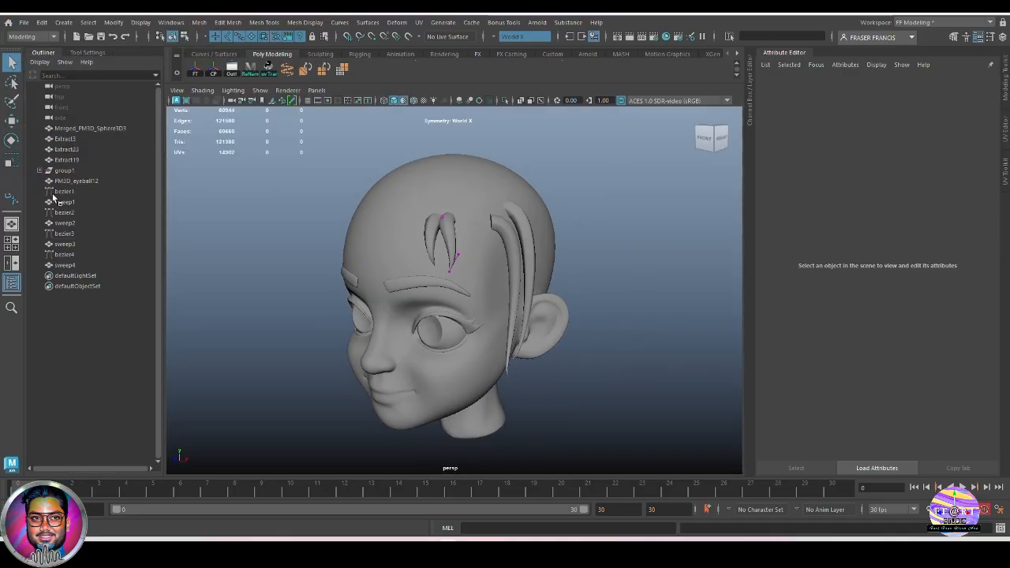
left_click(56, 192)
left_click(505, 100)
left_click_drag(553, 306, 466, 306, "alt")
key("ctrl+1")
middle_click_drag(593, 297, 596, 284, "alt")
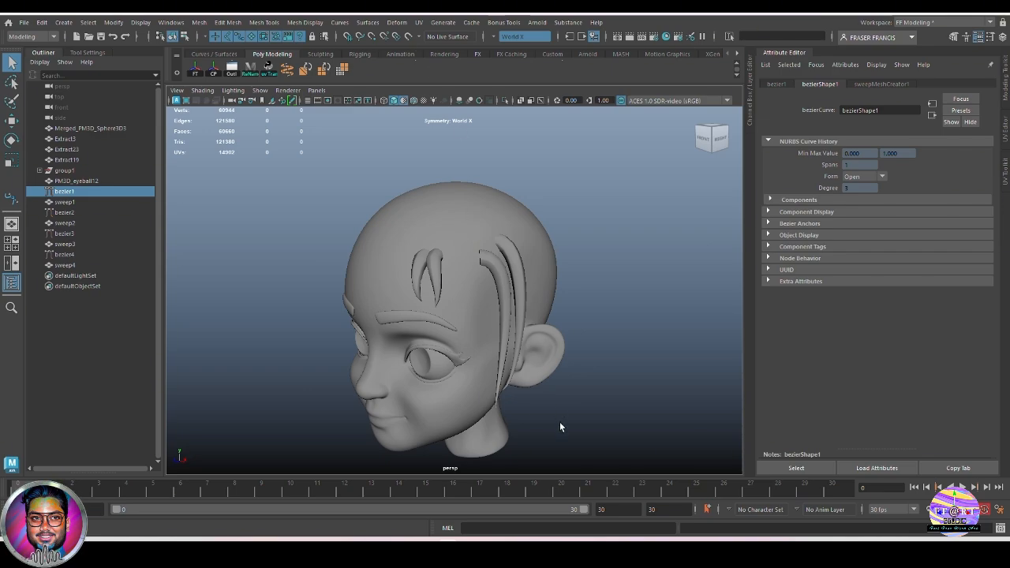
mouse_move(607, 419)
left_mouse_down("alt")
mouse_move(568, 406)
mouse_move(476, 407)
mouse_move(597, 406)
left_mouse_up("alt")
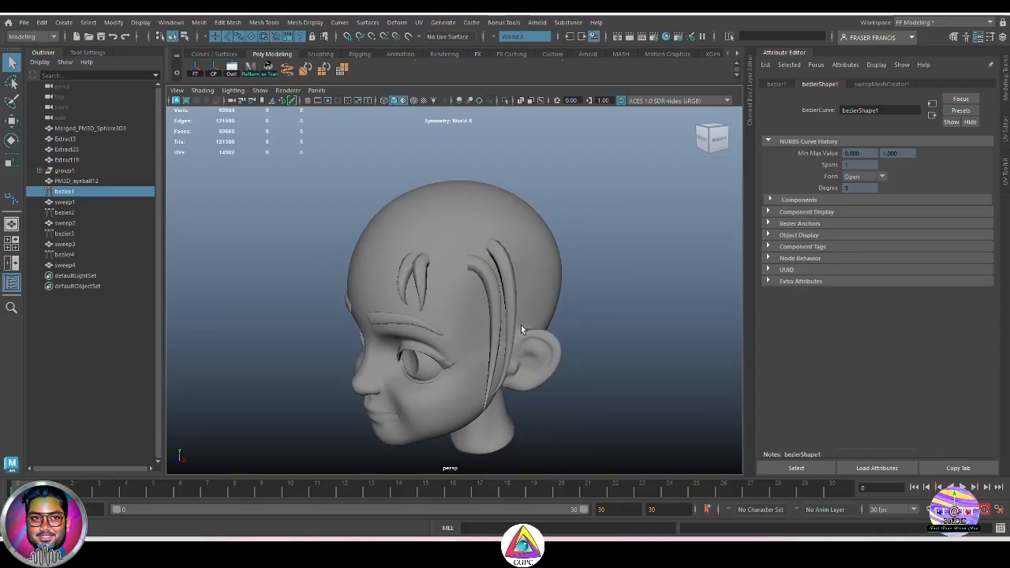
left_click_drag(604, 380, 635, 381, "alt")
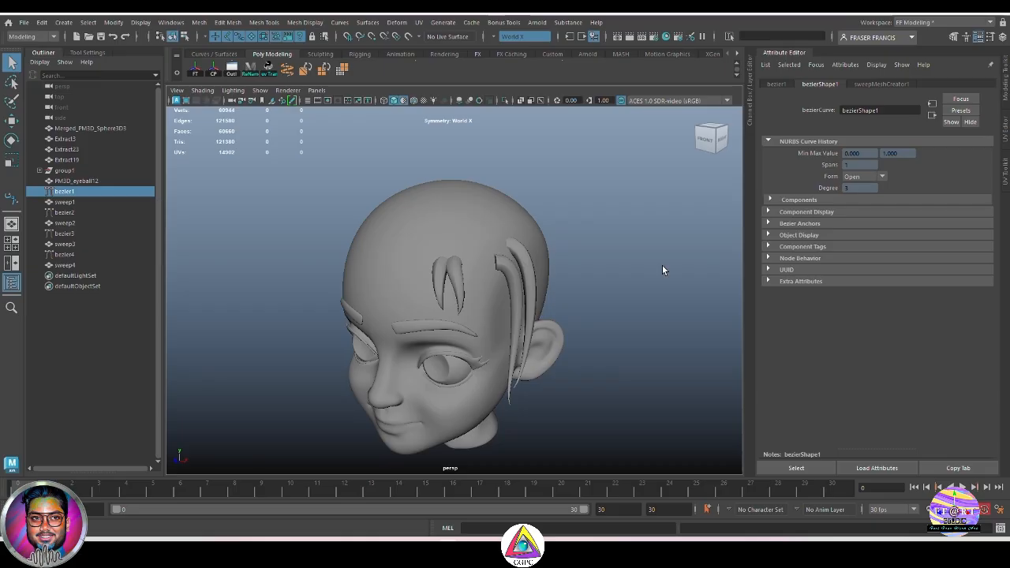
left_click(64, 23)
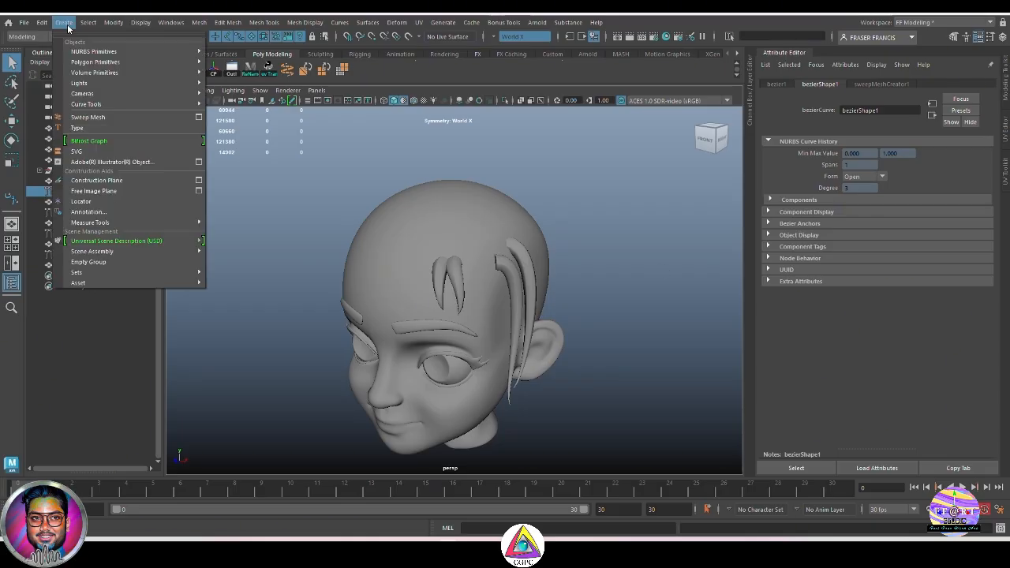
left_click(161, 117)
Step: Switch the sweep's profile to Rectangle
left_click_drag(640, 266, 645, 324, "alt")
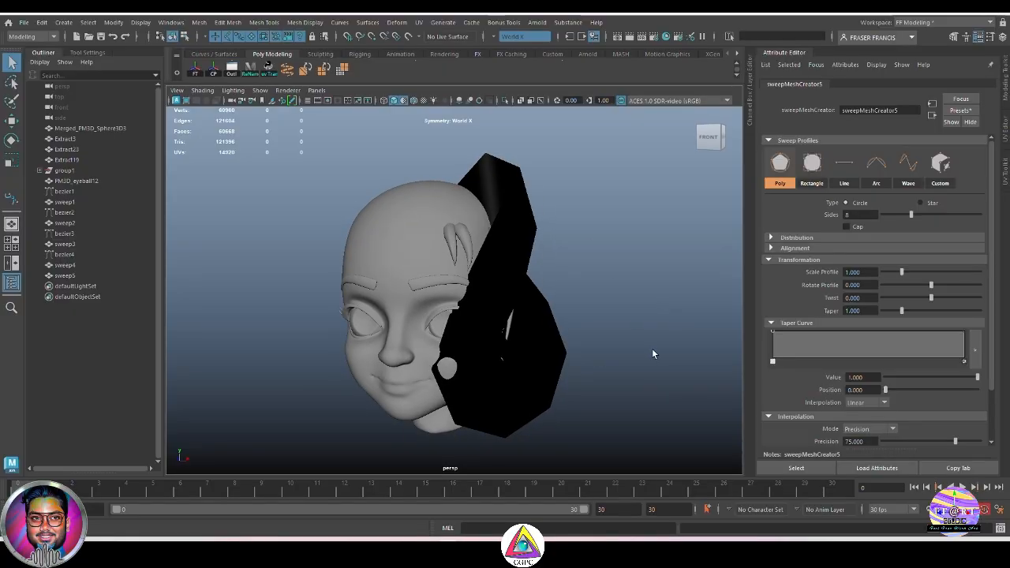
left_click(810, 165)
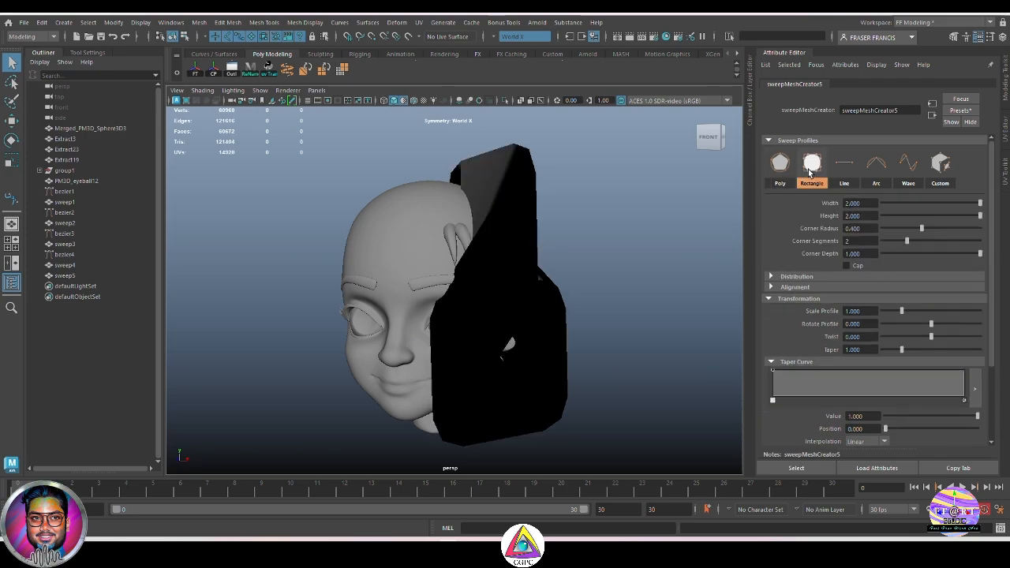
key("ctrl+z")
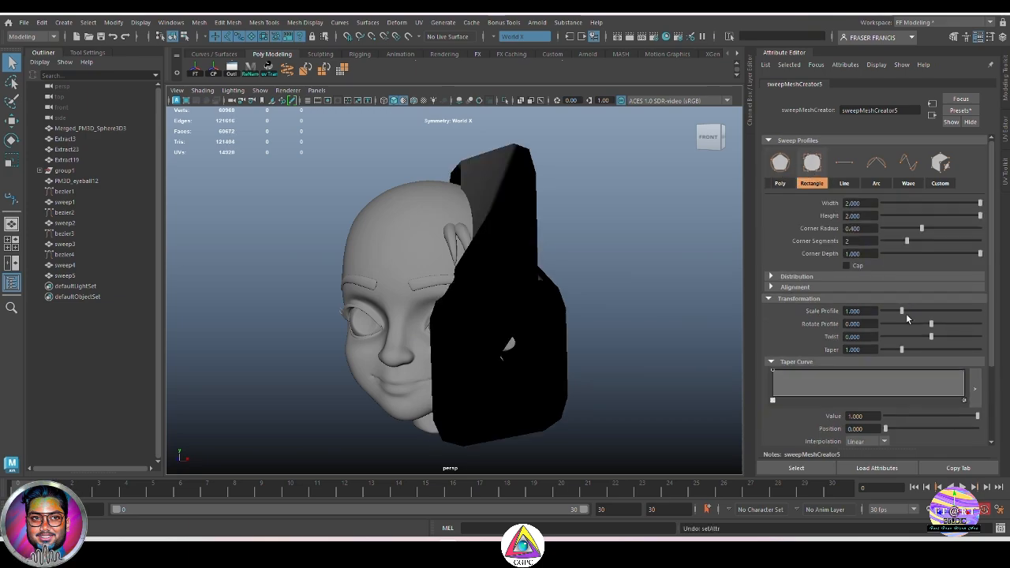
Step: Set the sweep's Scale Profile to 0.082
left_click_drag(902, 312, 883, 314)
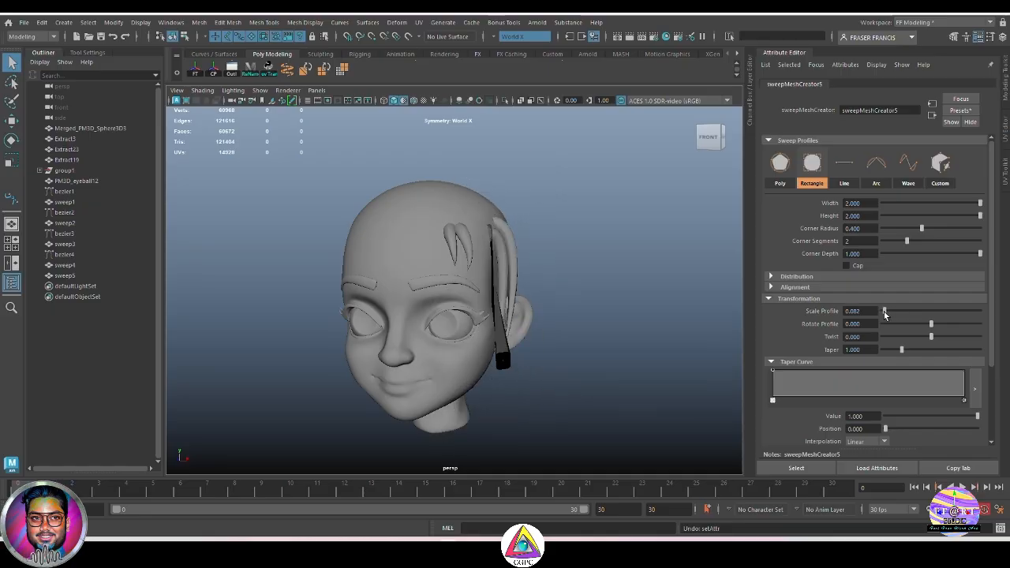
left_click_drag(643, 368, 587, 387, "alt")
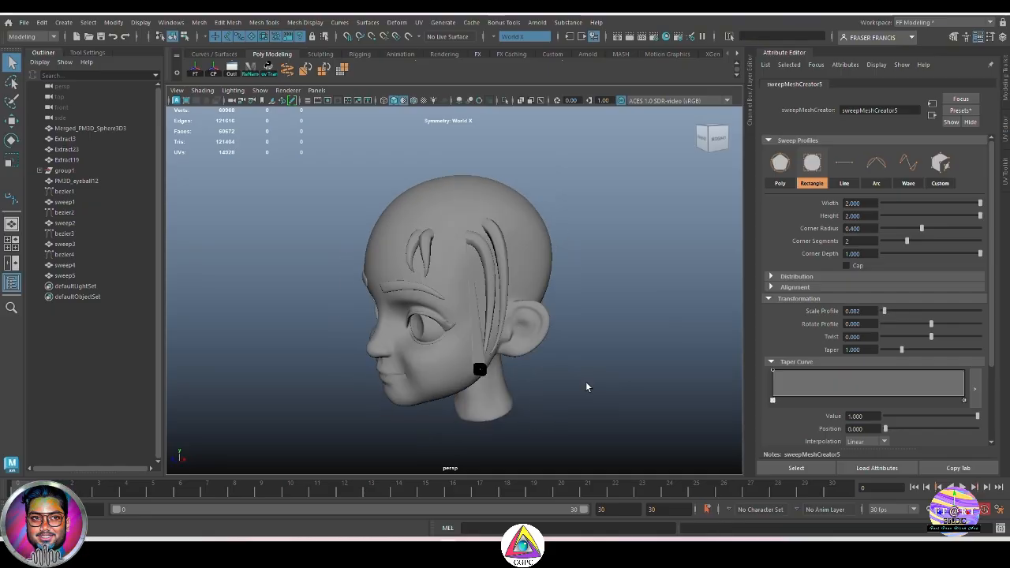
Step: Raise the sweep's interpolation Precision to about 95.082
scroll(908, 359, "down", 1)
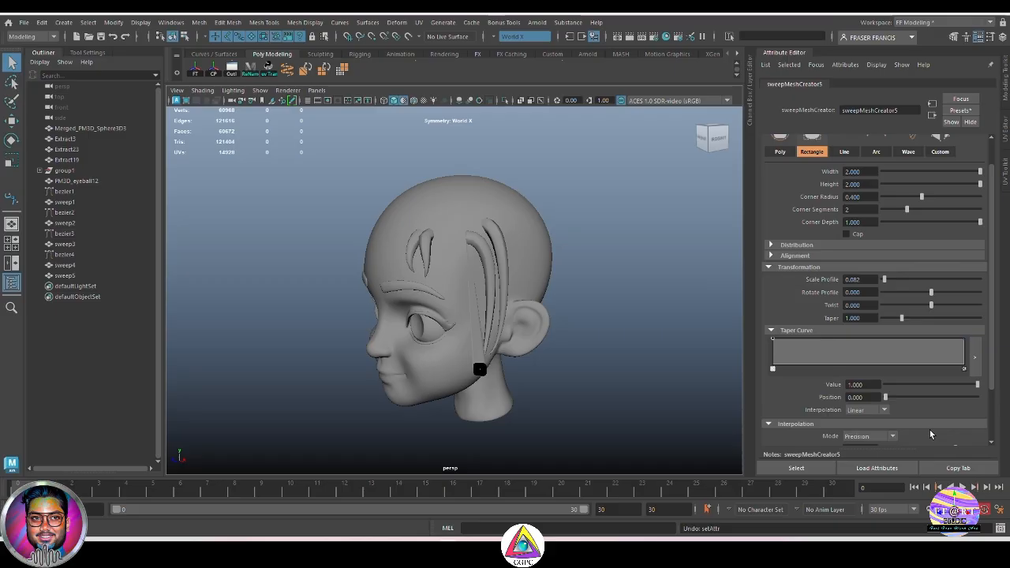
scroll(930, 430, "down", 2)
left_click_drag(960, 387, 975, 387)
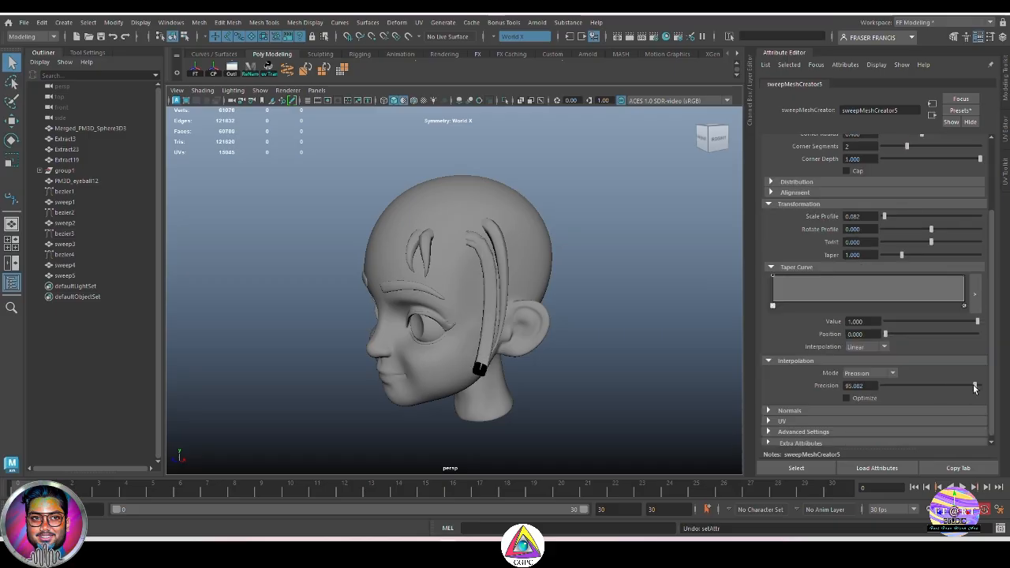
scroll(631, 372, "up", 5)
Step: Select the new sweep mesh and open its sweep mesh creator attributes
left_click_drag(624, 371, 682, 379, "alt")
left_click(546, 341)
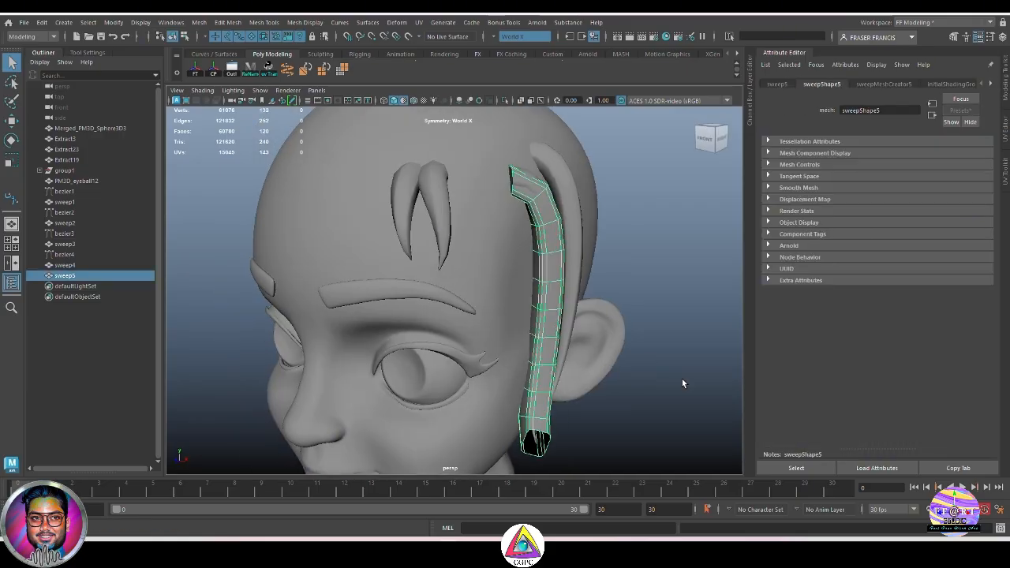
left_click(682, 379)
left_click_drag(575, 378, 537, 375, "alt")
left_click(531, 377)
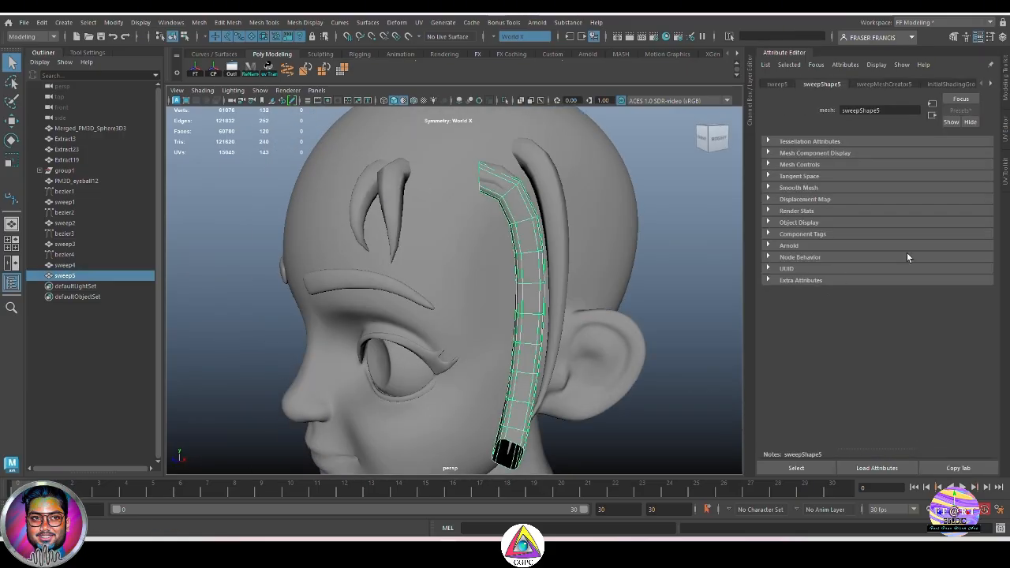
left_click(883, 84)
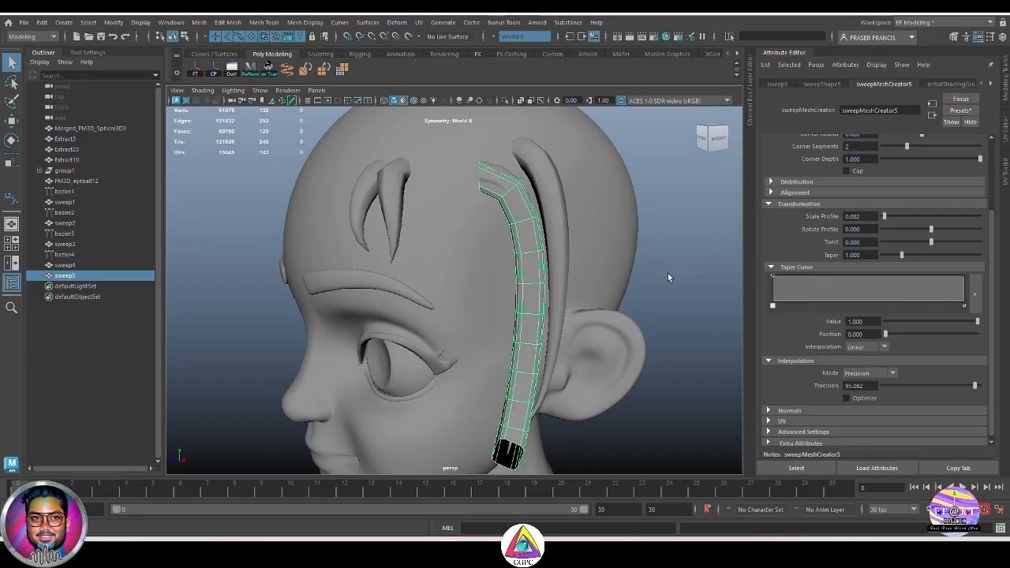
left_click_drag(668, 263, 666, 253, "alt")
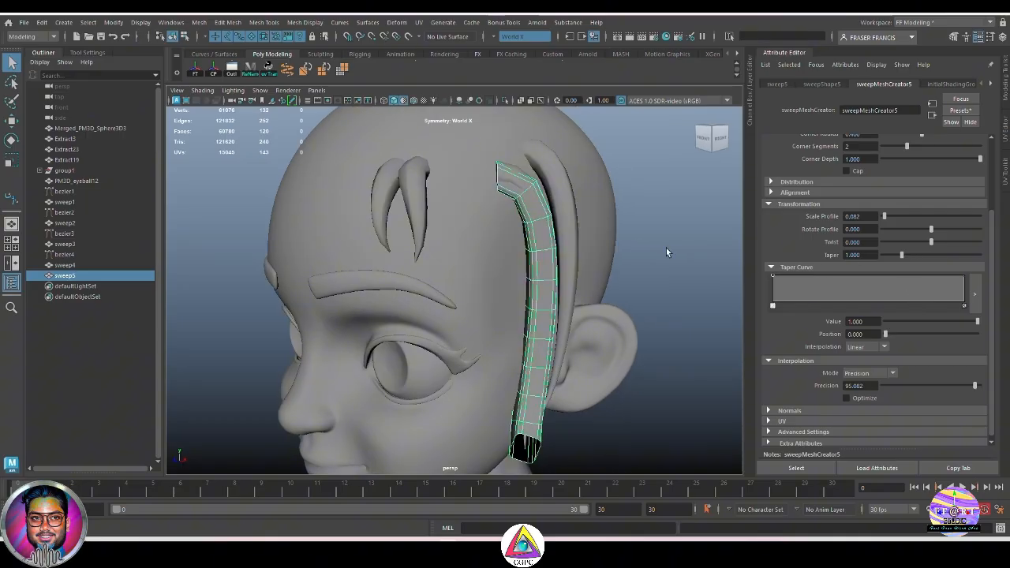
left_click(559, 215)
left_click(532, 272)
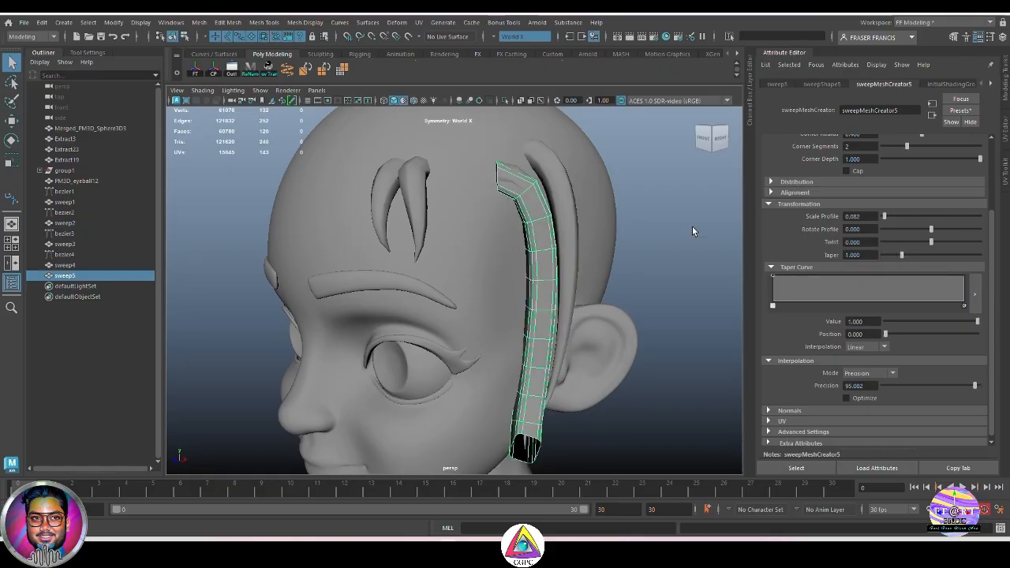
Step: Apply the stylisedhair01 preset to the sweep using Replace
left_click(962, 111)
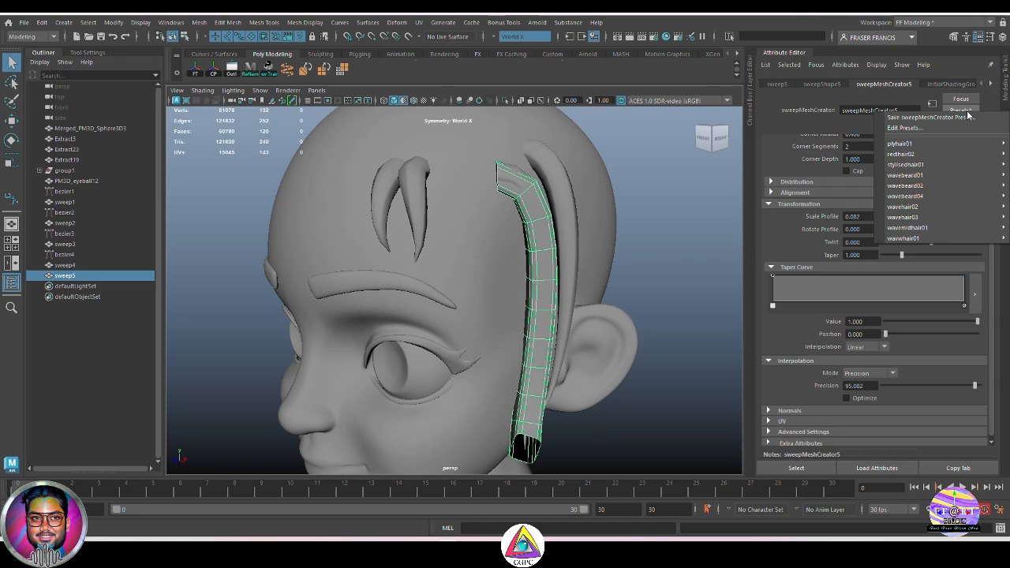
mouse_move(962, 165)
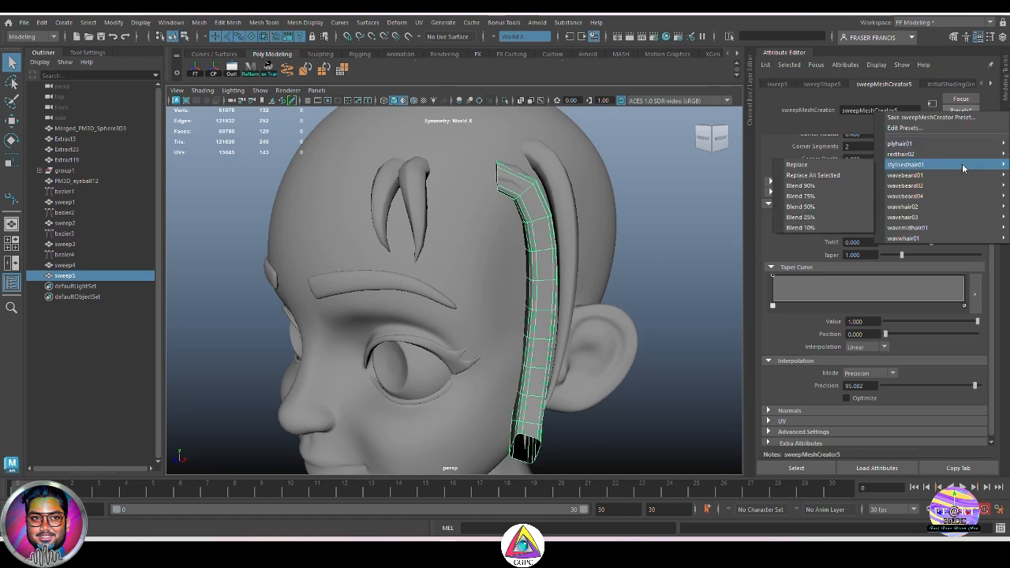
left_click(797, 164)
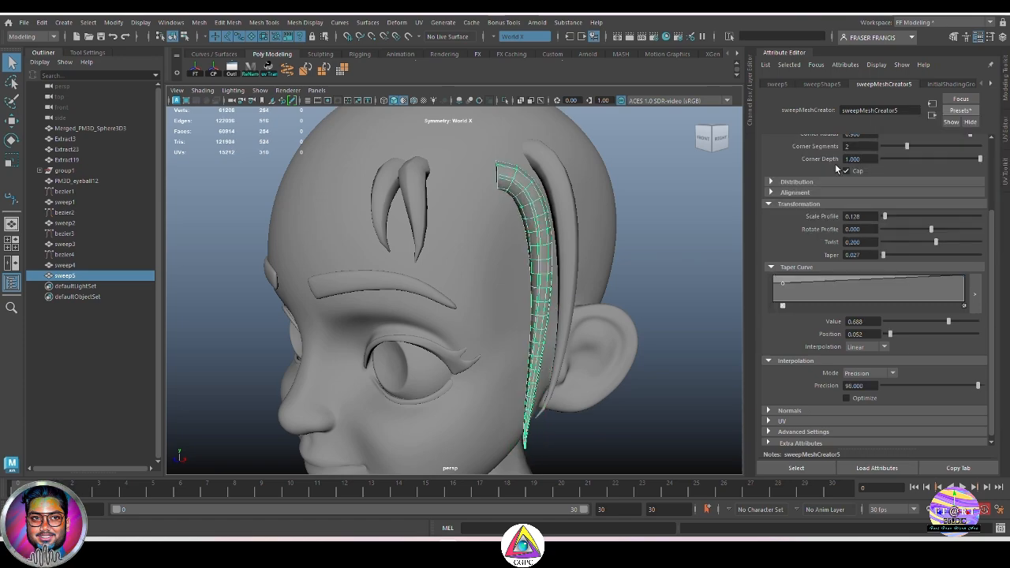
Step: Inspect the new strand and the existing sweep1 strand's sweep settings
left_click_drag(654, 311, 695, 264, "alt")
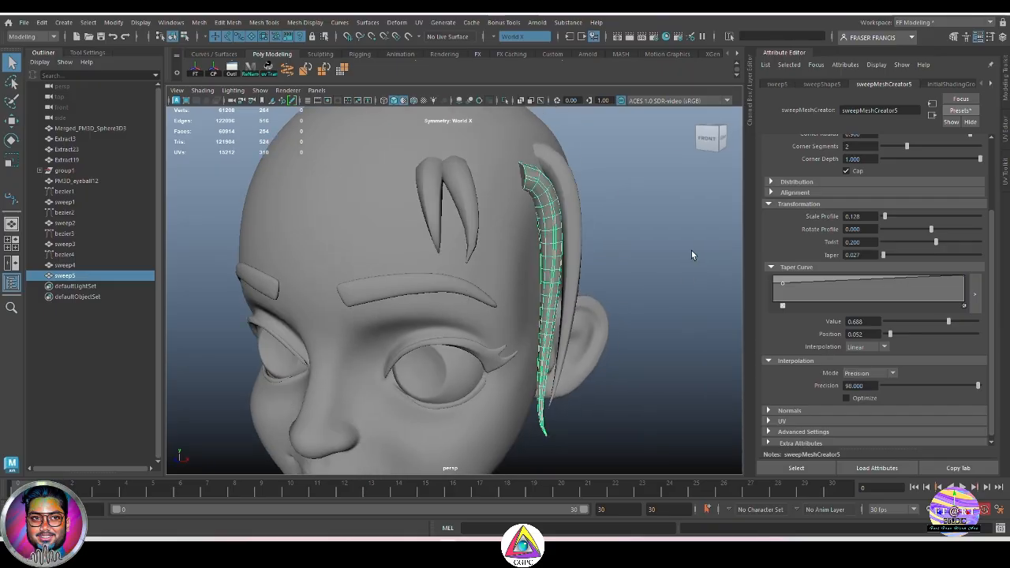
scroll(808, 201, "up", 3)
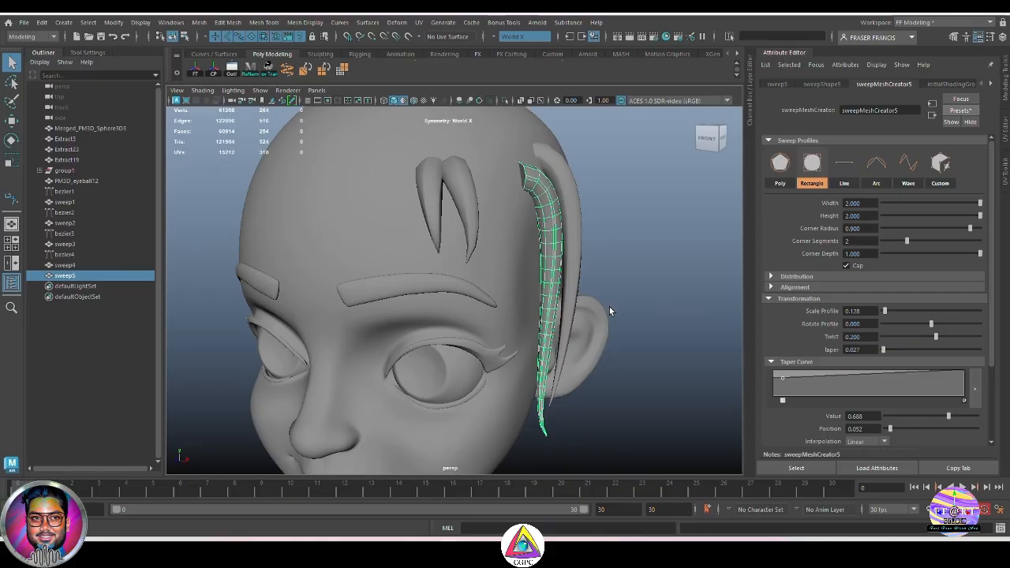
left_click_drag(613, 311, 587, 290, "alt")
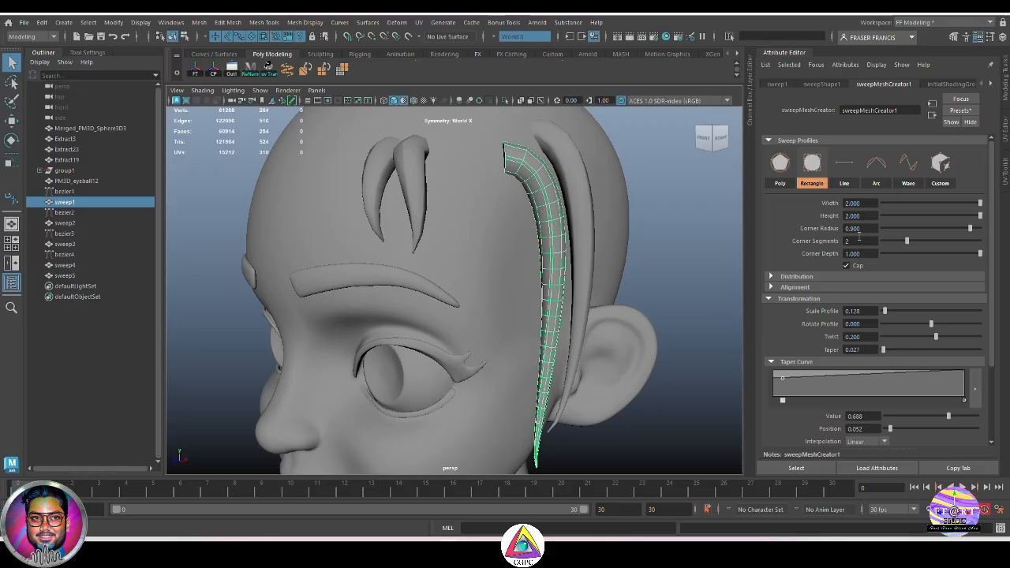
left_click_drag(547, 188, 655, 247, "alt")
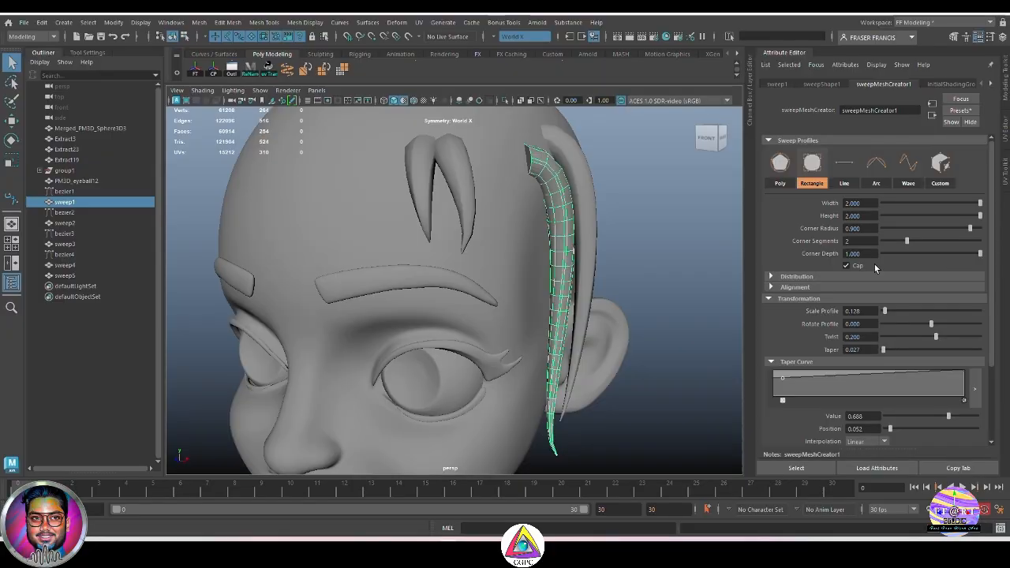
Step: Nudge sweep1's Corner Depth slightly and hide the sweep1 strand
mouse_move(980, 253)
left_mouse_down()
mouse_move(969, 254)
mouse_move(982, 253)
left_mouse_up()
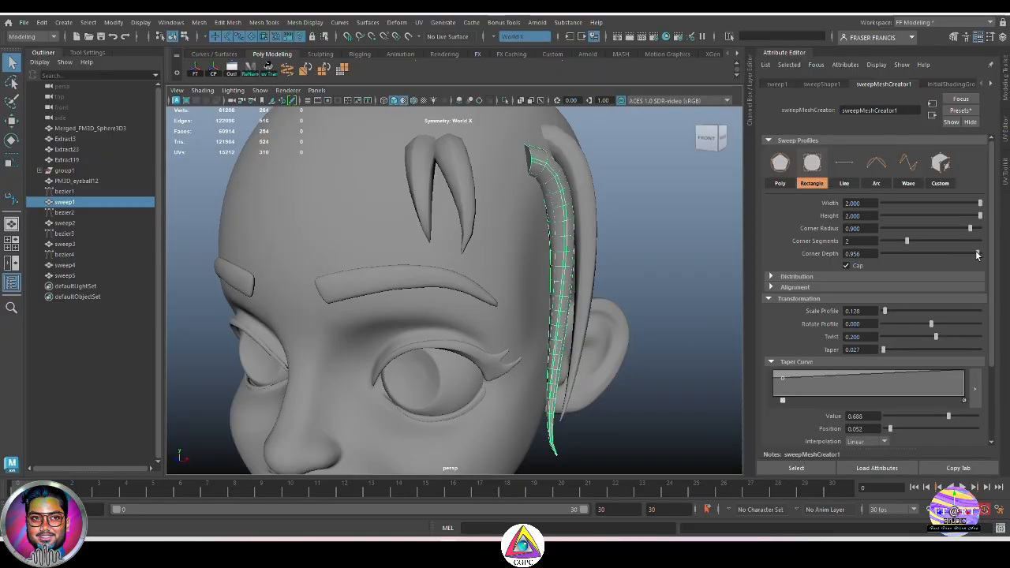
left_click(64, 202)
key("alt+h")
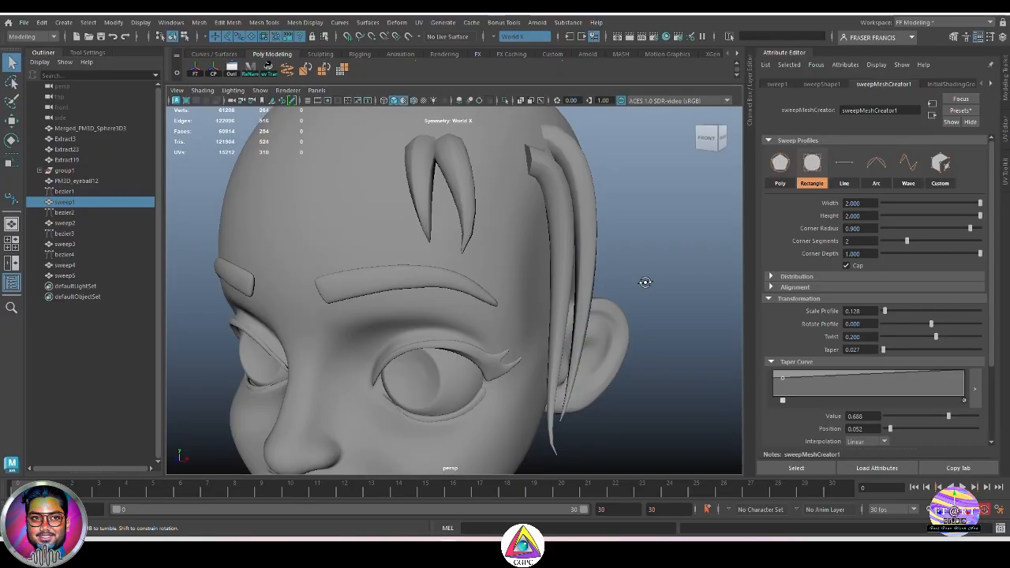
left_click_drag(643, 282, 567, 269, "alt")
Step: Set sweep5's Corner Depth to -0.257 and inspect the strand
left_click(65, 275)
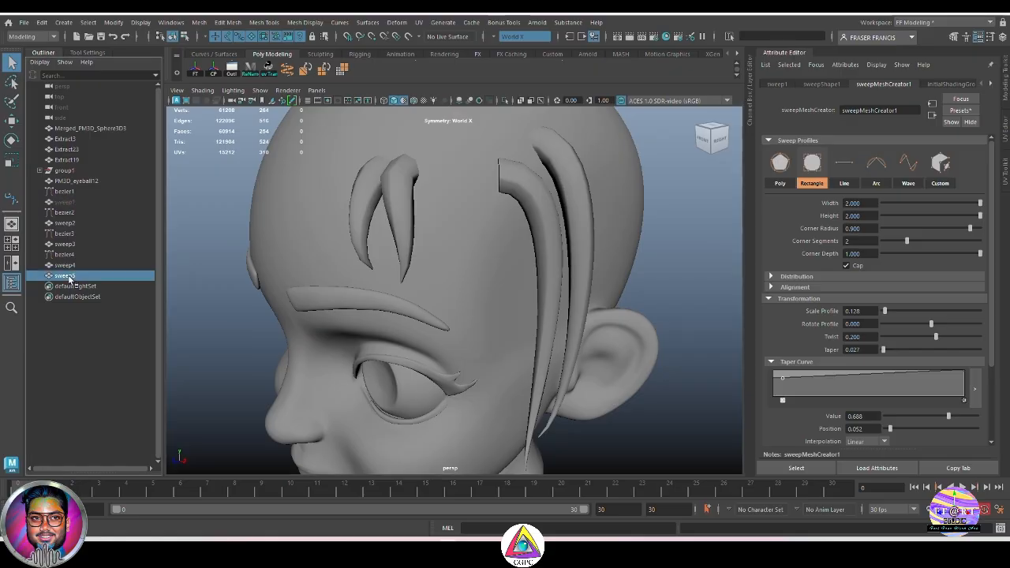
left_click_drag(702, 293, 679, 265, "alt")
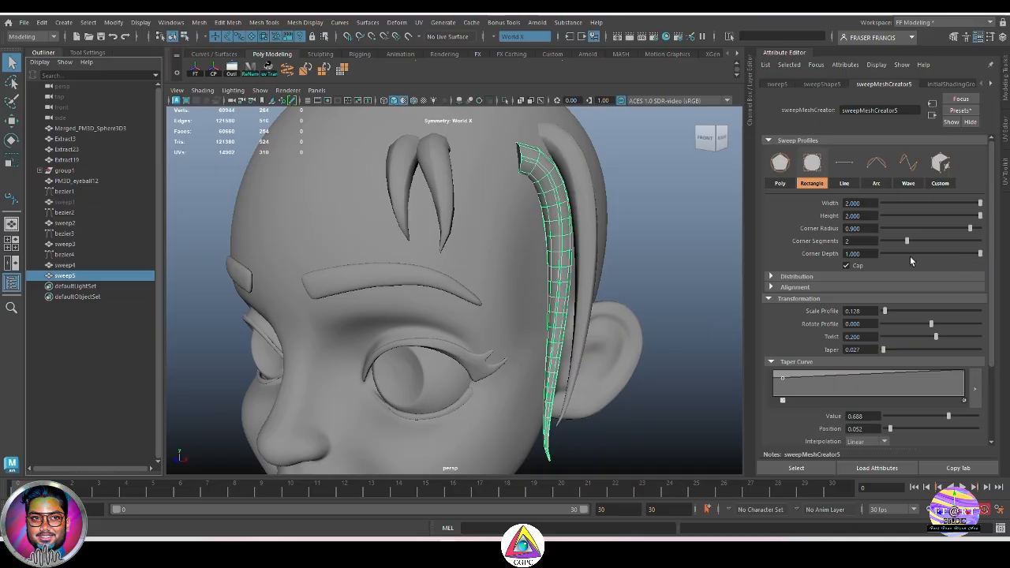
left_click_drag(980, 254, 919, 254)
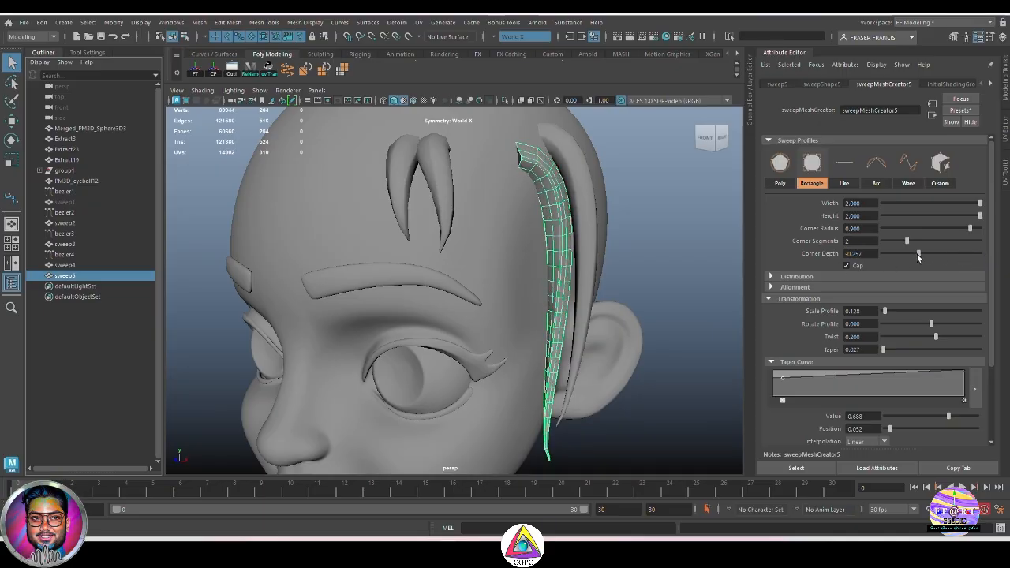
scroll(674, 280, "up", 2)
left_click(673, 280)
left_click_drag(564, 223, 578, 225, "alt")
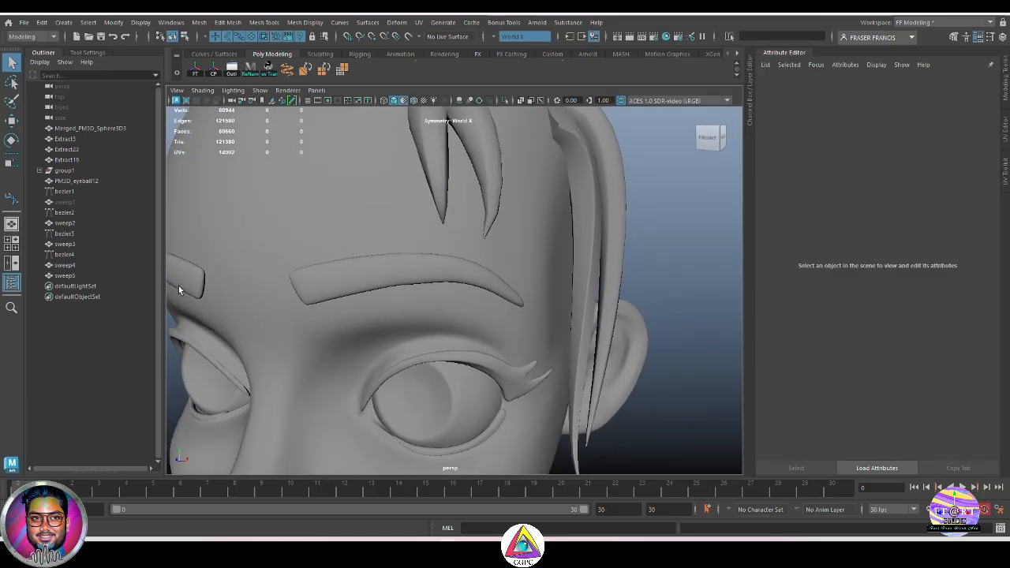
Step: Set sweep5's Corner Depth to 0.902 and inspect the strand from a few angles
left_click(66, 275)
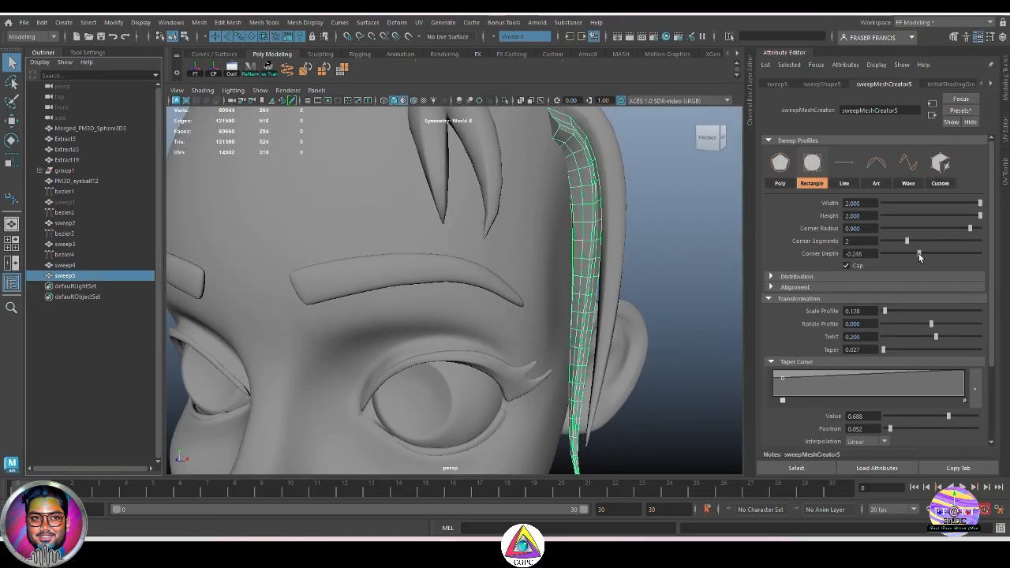
left_click_drag(919, 253, 974, 266)
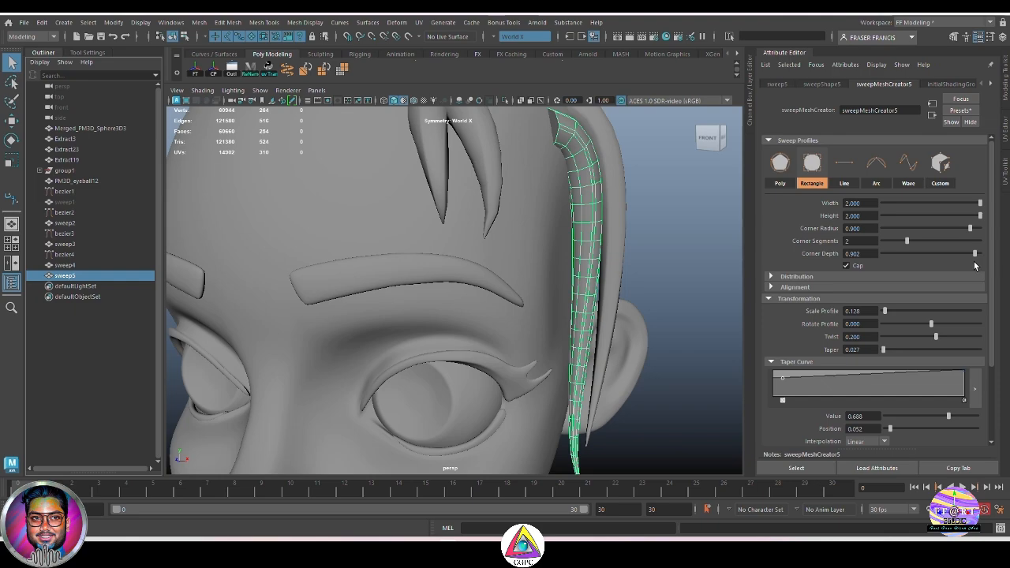
left_click(685, 290)
left_click_drag(685, 290, 644, 296, "alt")
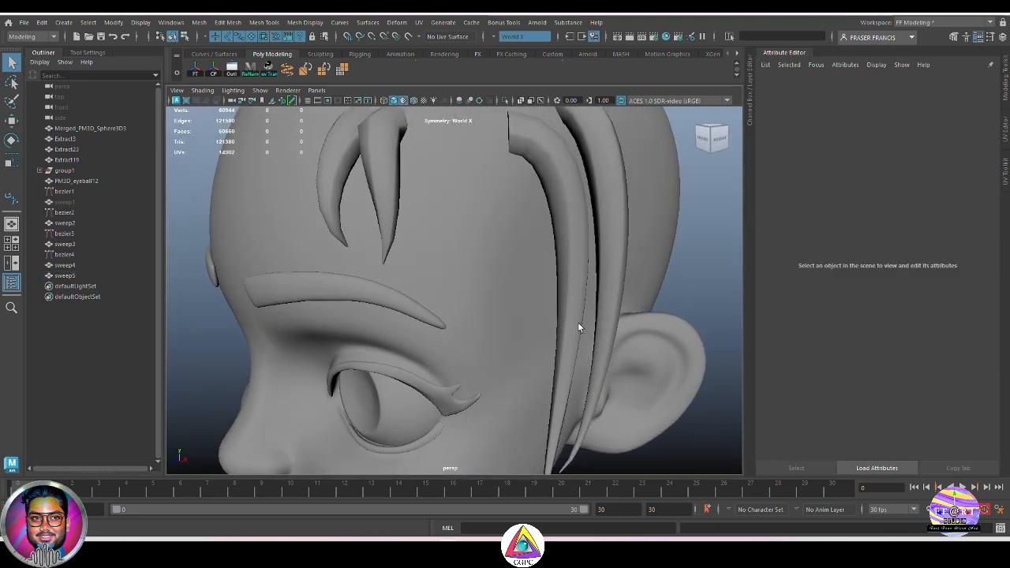
mouse_move(490, 290)
left_mouse_down("alt")
mouse_move(538, 277)
mouse_move(497, 283)
left_mouse_up("alt")
left_click(65, 275)
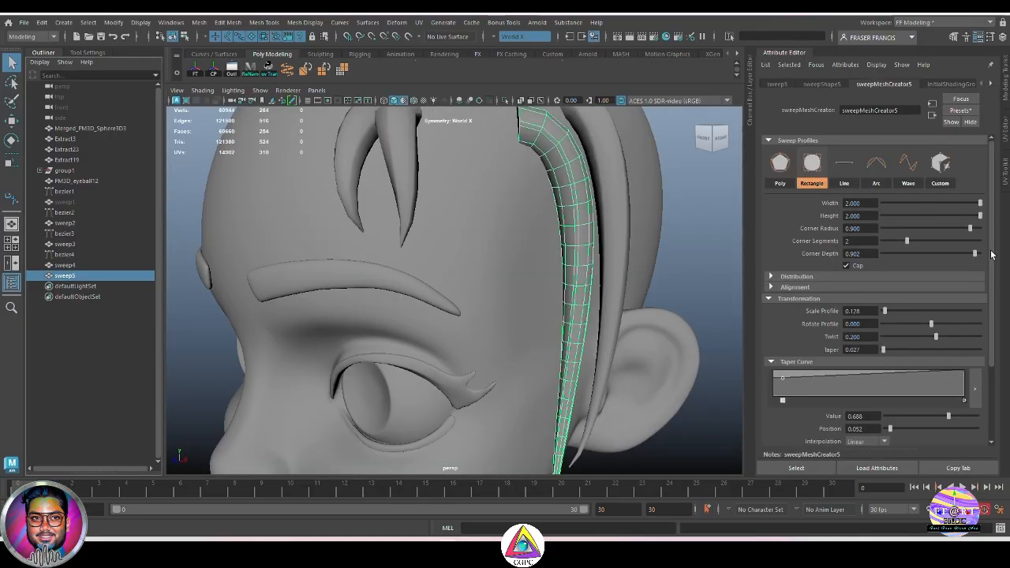
left_click(705, 295)
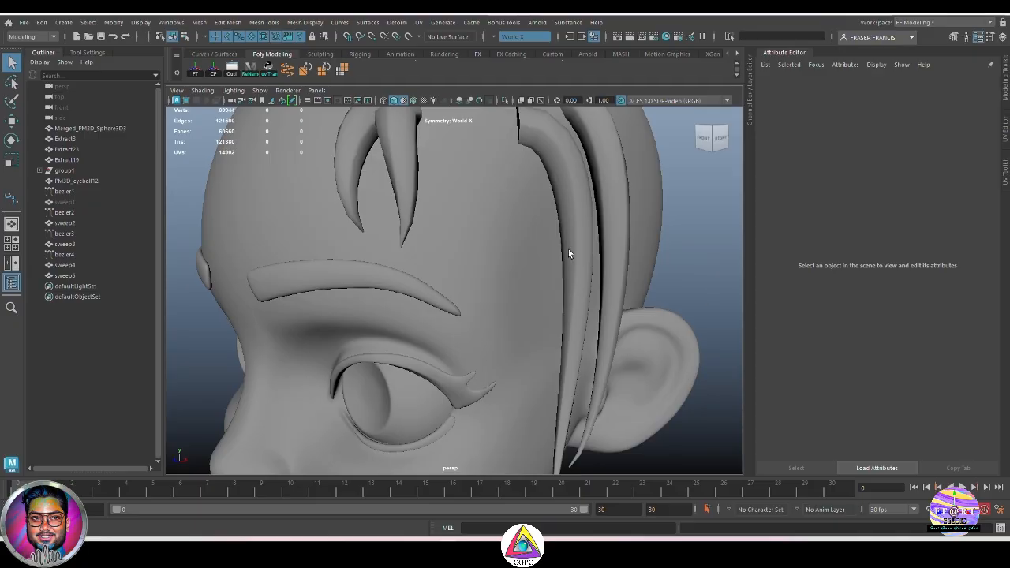
Step: Select the sweep5 strand to bring up its sweep mesh settings
left_click_drag(569, 253, 611, 248, "alt")
left_click(87, 276)
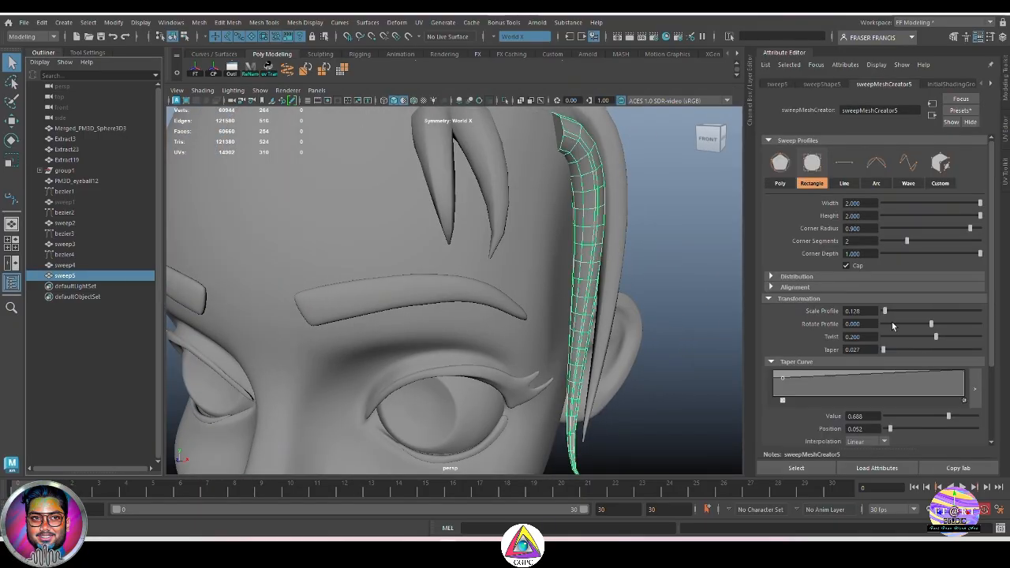
left_click_drag(663, 374, 642, 355, "alt")
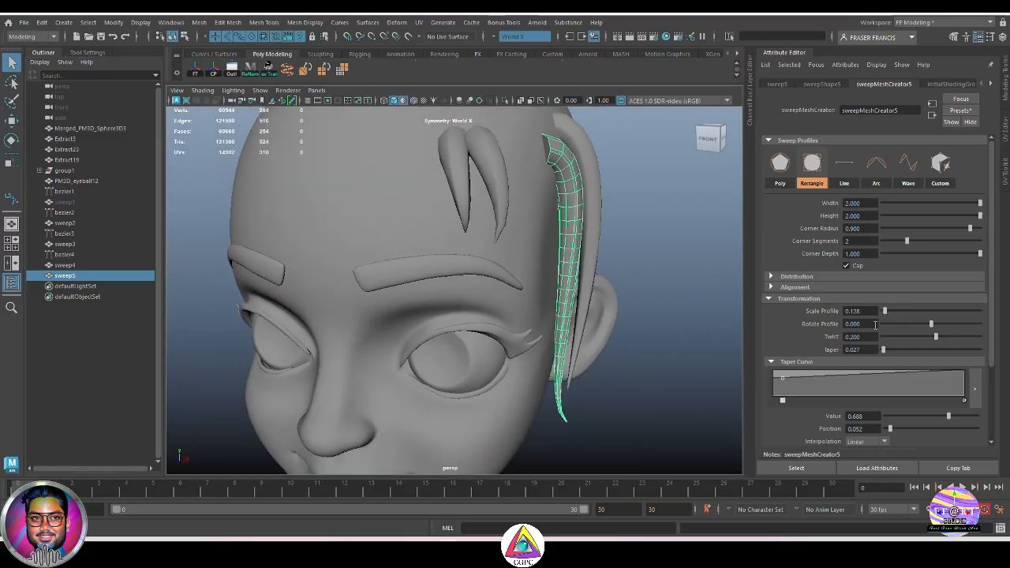
Step: Try raising sweep5's Scale Profile to 0.191, then undo the change
left_click_drag(885, 312, 886, 314)
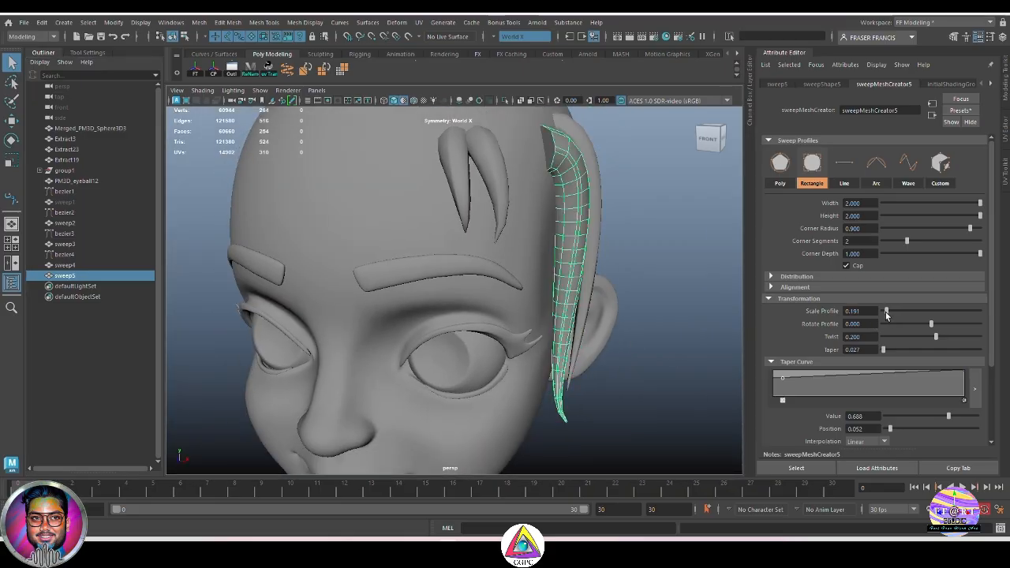
left_click_drag(669, 344, 613, 347, "alt")
key("ctrl+z")
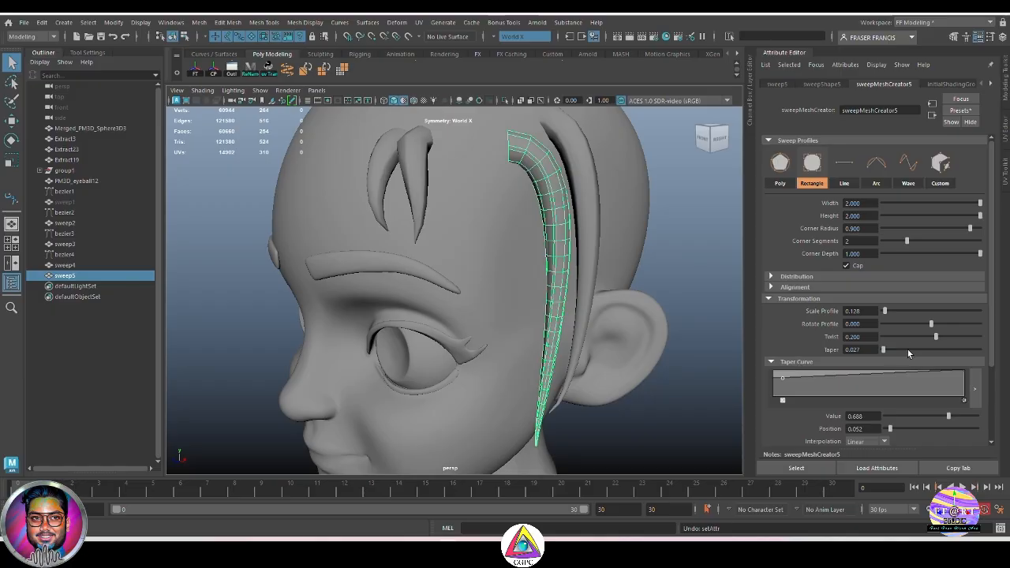
Step: Inspect the sweep5 strand from several angles around the head
left_click_drag(692, 357, 627, 328, "alt")
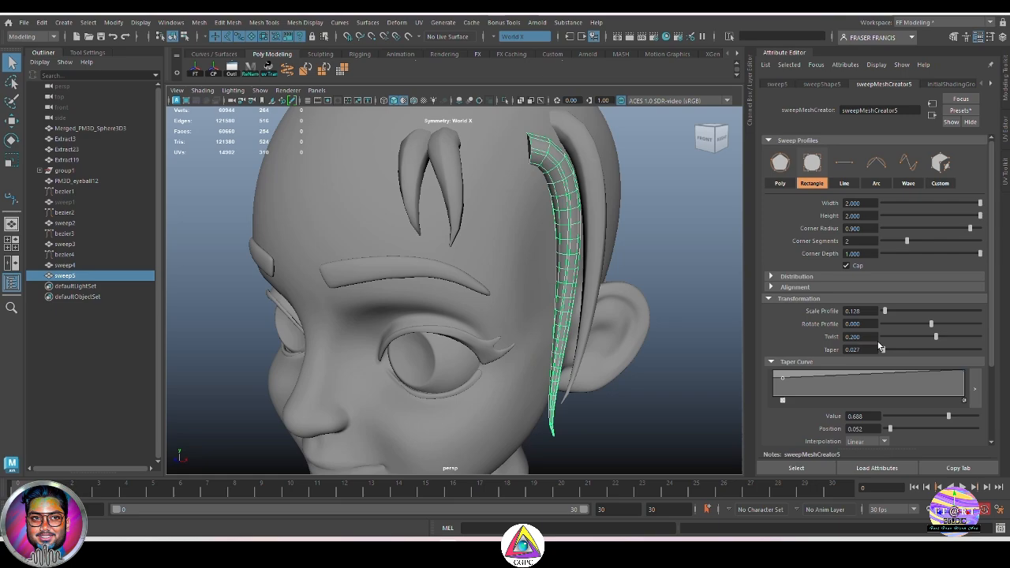
middle_click_drag(584, 424, 586, 400, "alt")
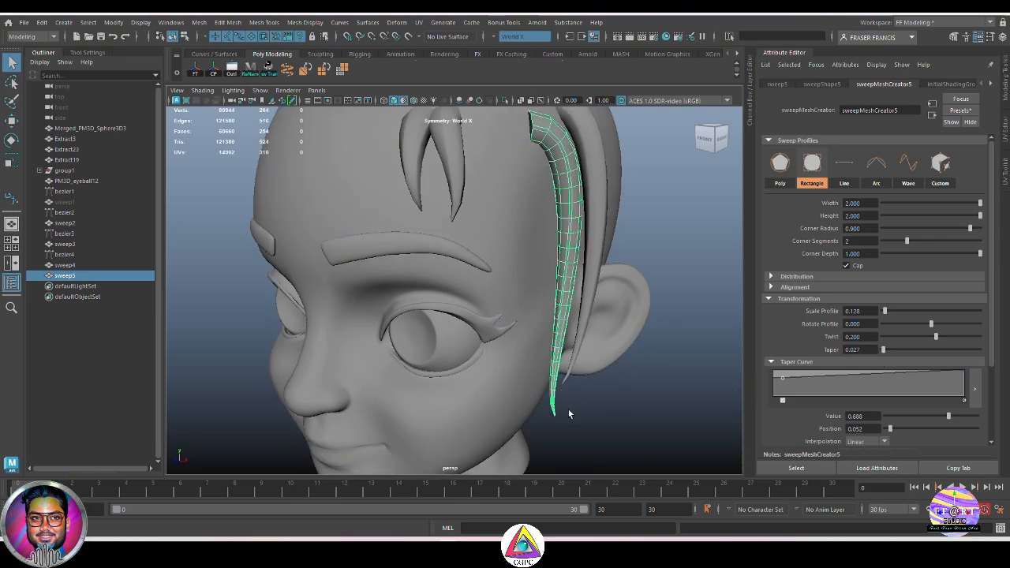
left_click_drag(659, 418, 623, 430, "alt")
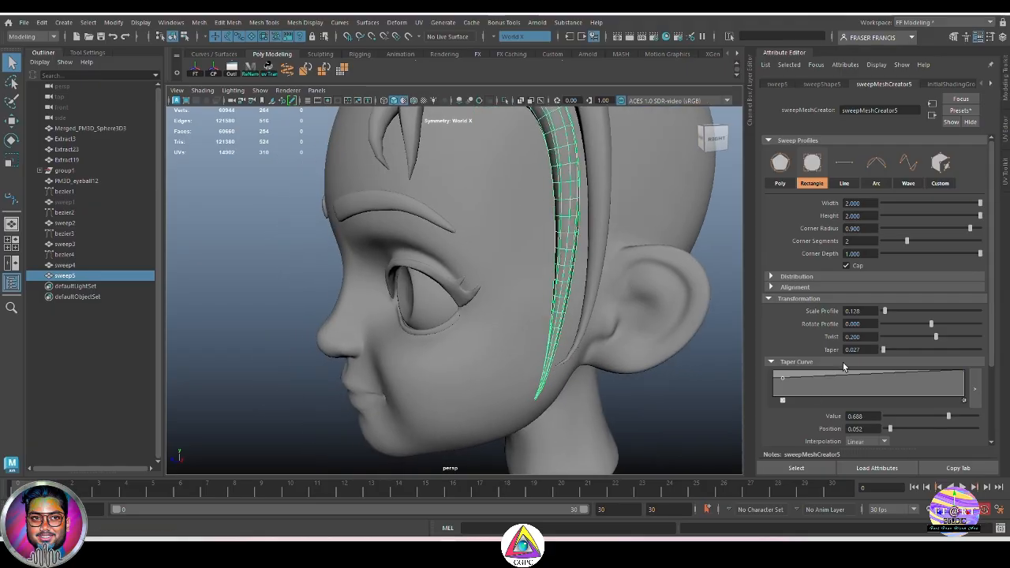
left_click_drag(646, 380, 684, 393, "alt")
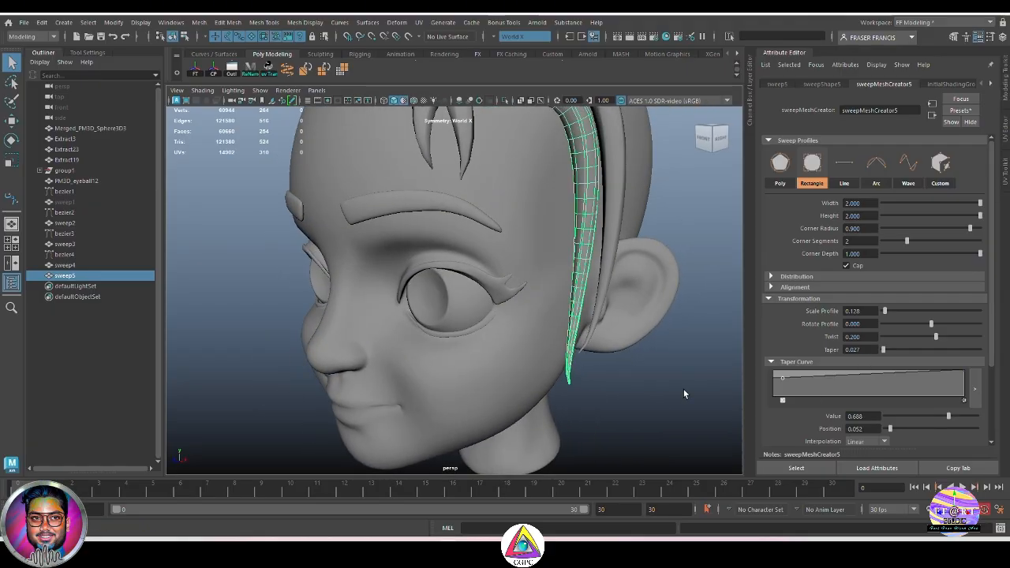
left_click_drag(654, 363, 671, 403, "alt")
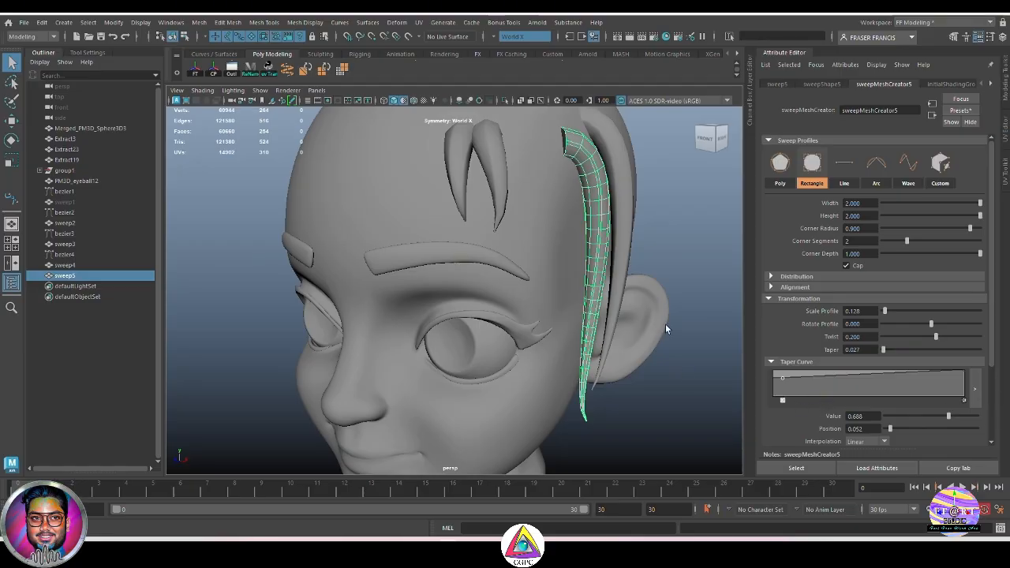
left_click_drag(669, 323, 667, 351, "alt")
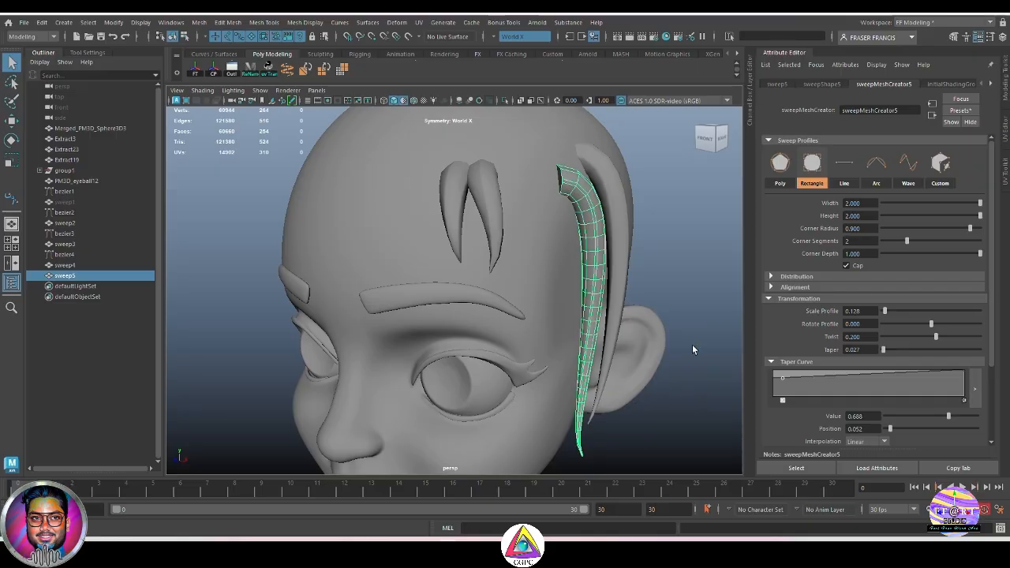
left_click_drag(692, 349, 673, 337, "alt")
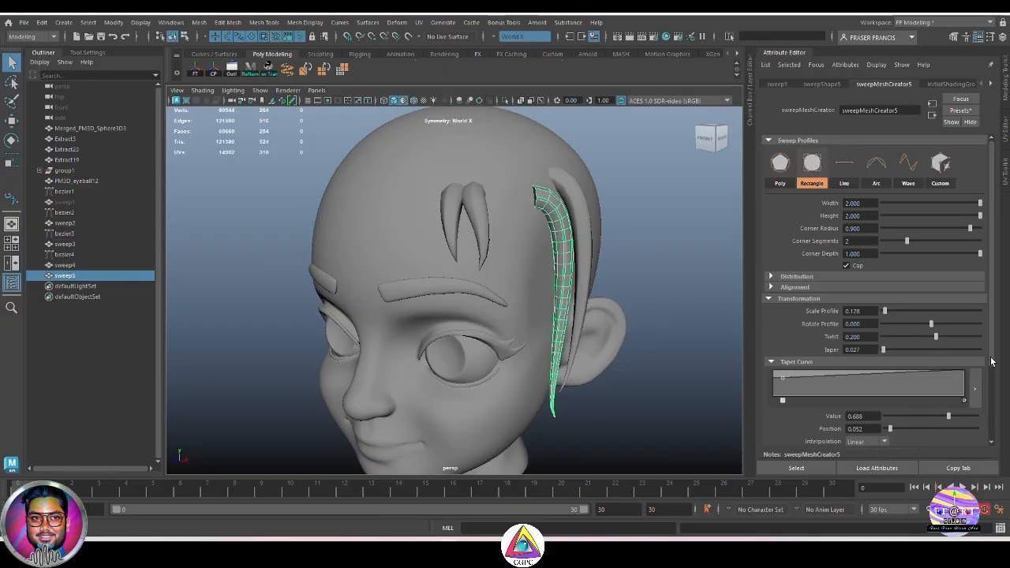
Step: Set the sweep5 Taper Curve point's Value to 0.601
scroll(987, 364, "down", 1)
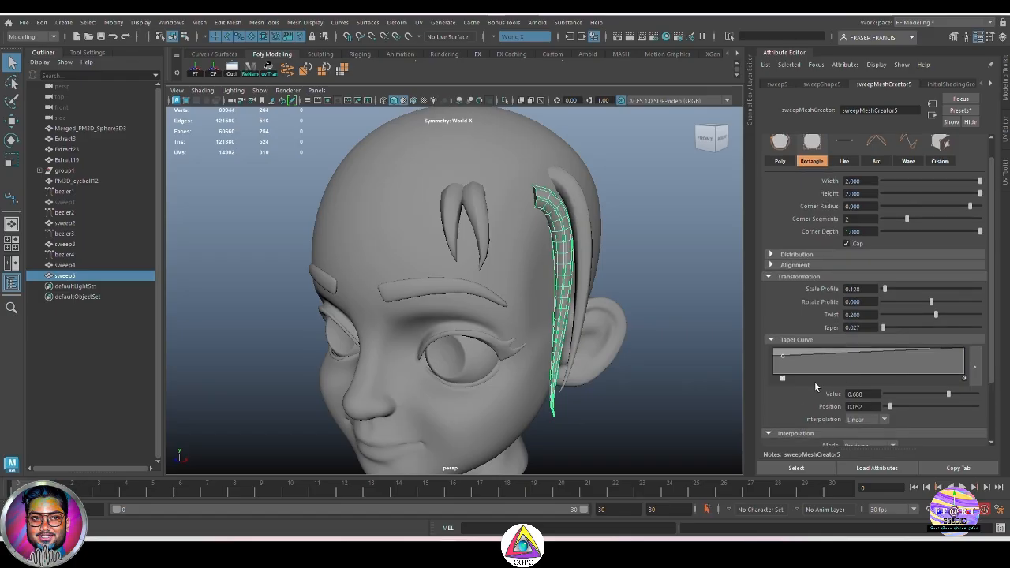
left_click_drag(949, 394, 908, 403)
left_click_drag(928, 403, 917, 406)
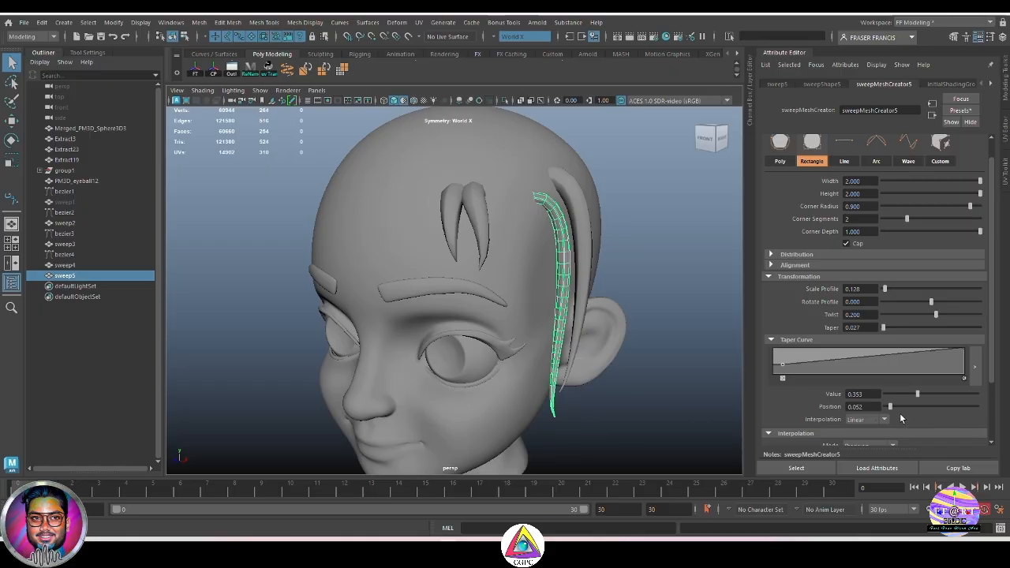
left_click_drag(891, 407, 982, 416)
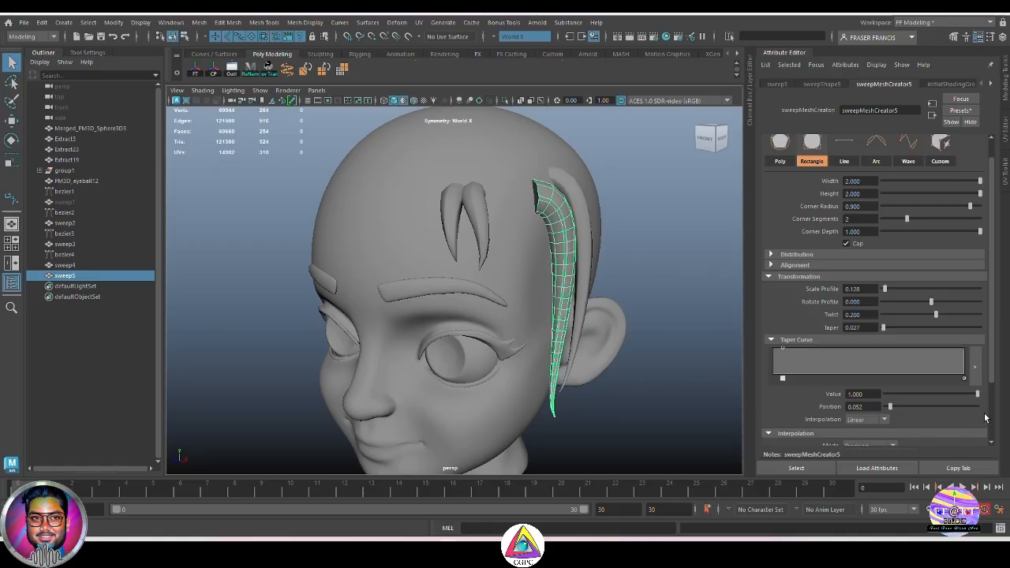
left_click_drag(985, 418, 944, 413)
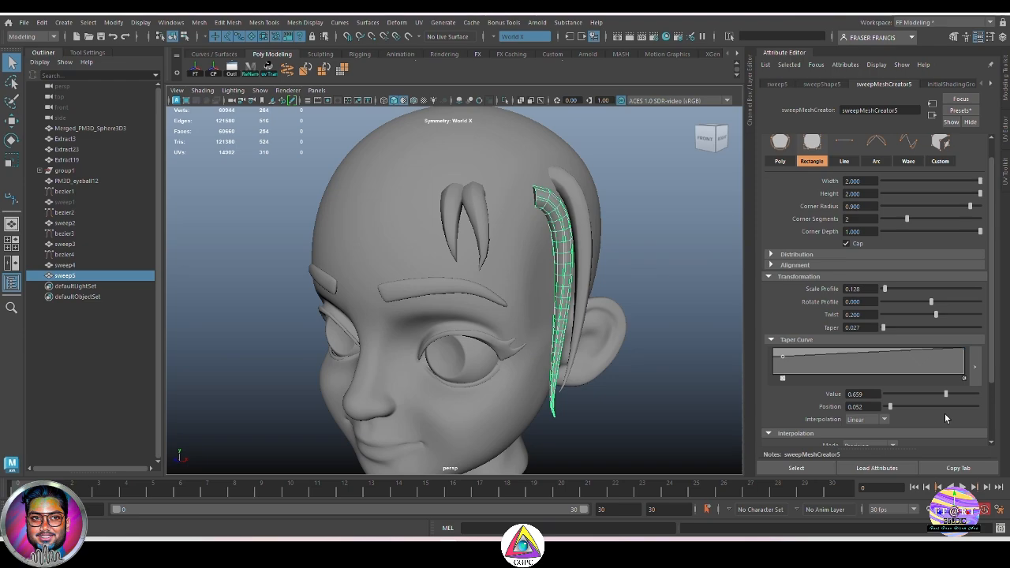
left_click_drag(945, 415, 924, 415)
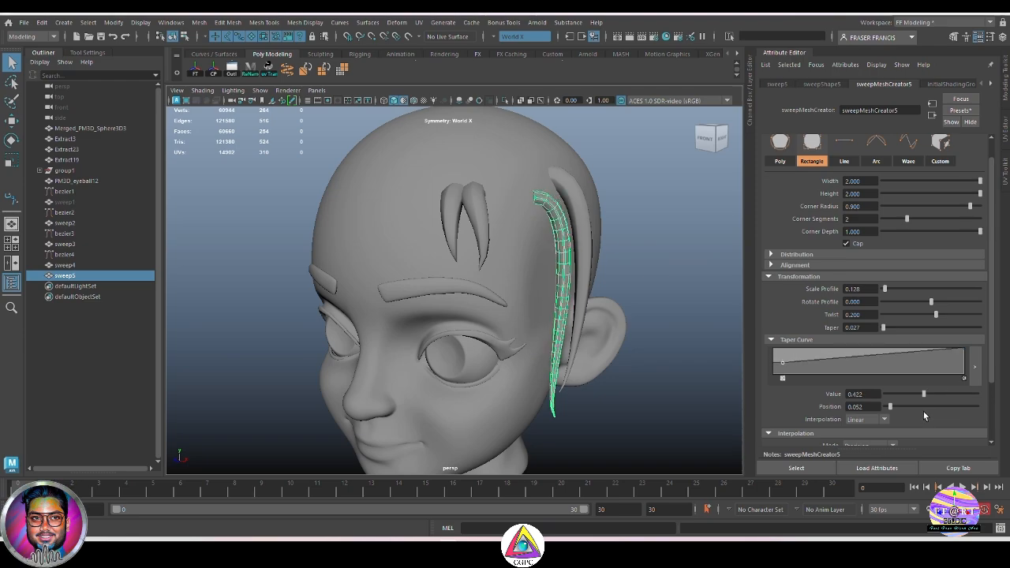
left_click_drag(639, 284, 604, 293, "alt")
left_click_drag(924, 395, 940, 402)
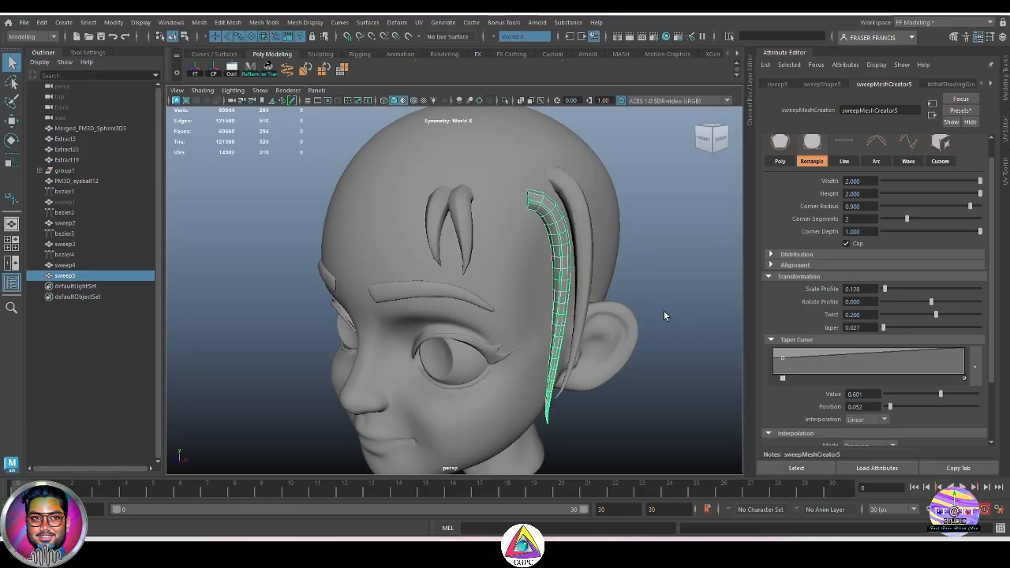
Step: Inspect the strand from several angles and set sweep5's Corner Segments to 3
left_click_drag(653, 310, 577, 276, "alt")
scroll(915, 406, "down", 2)
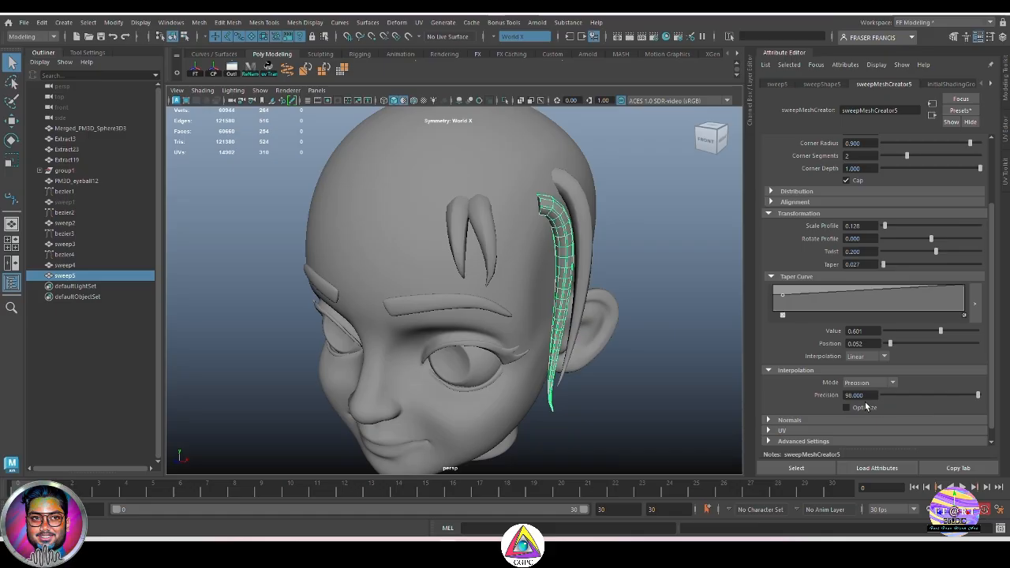
right_click_drag(578, 275, 653, 311, "alt")
left_click_drag(653, 310, 602, 313, "alt")
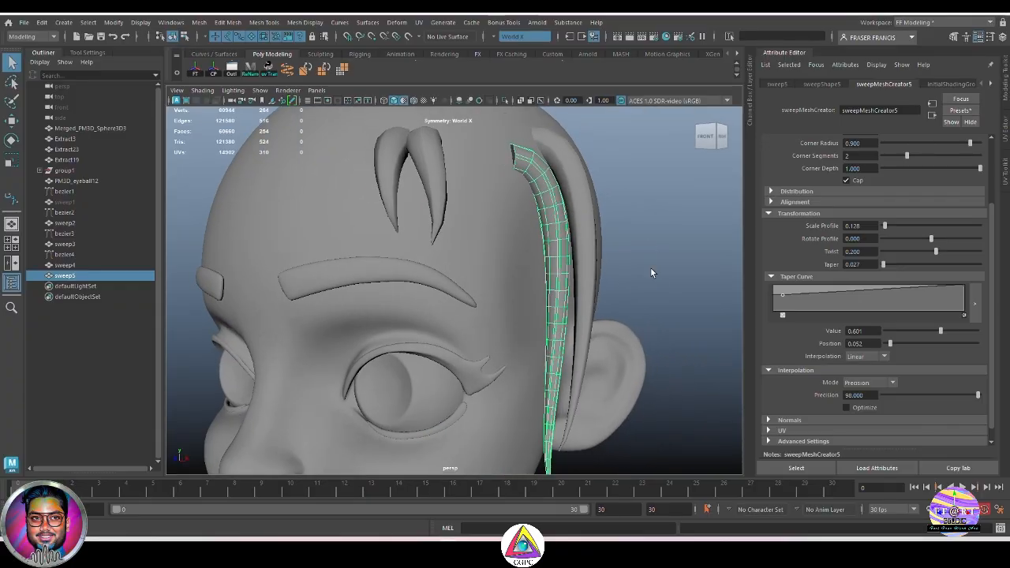
left_click_drag(672, 320, 689, 296, "alt")
left_click(689, 296)
left_click(563, 230)
left_click_drag(563, 230, 618, 313, "alt")
left_click(673, 273)
left_click(557, 230)
left_click(691, 274)
left_click(561, 249)
left_click(686, 312)
left_click(550, 234)
left_click_drag(650, 279, 676, 270, "alt")
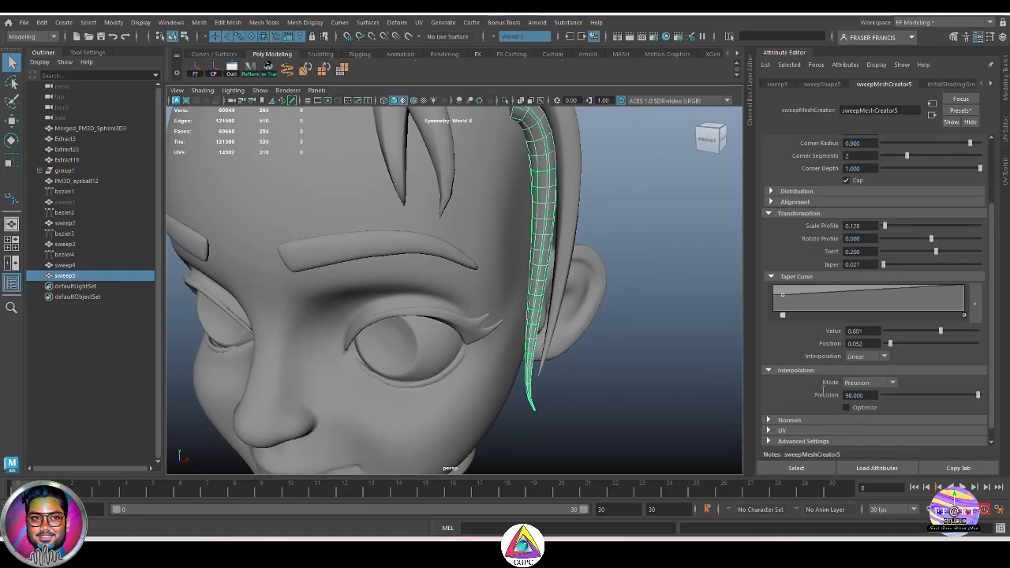
scroll(885, 315, "up", 3)
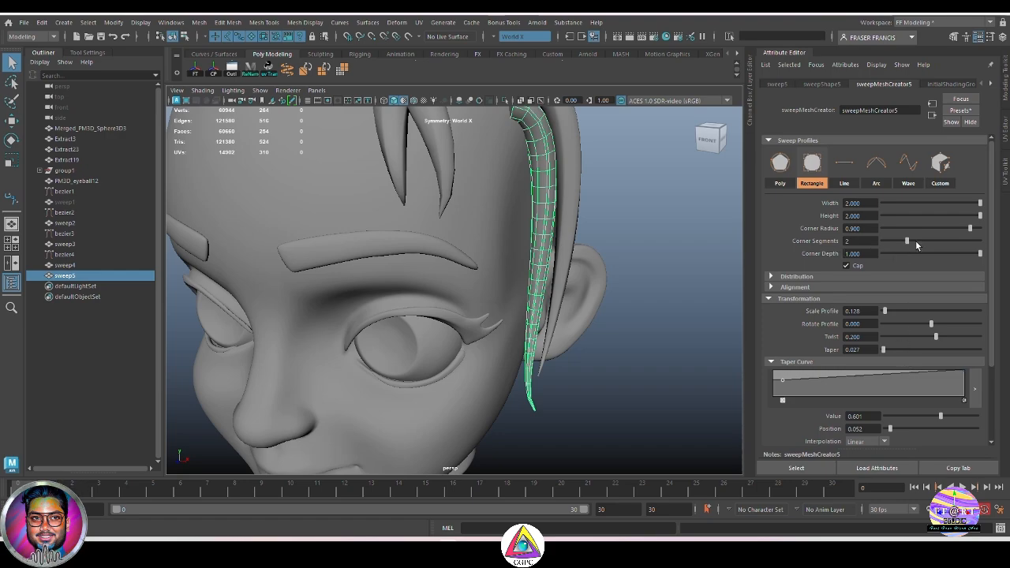
left_click_drag(916, 246, 929, 247)
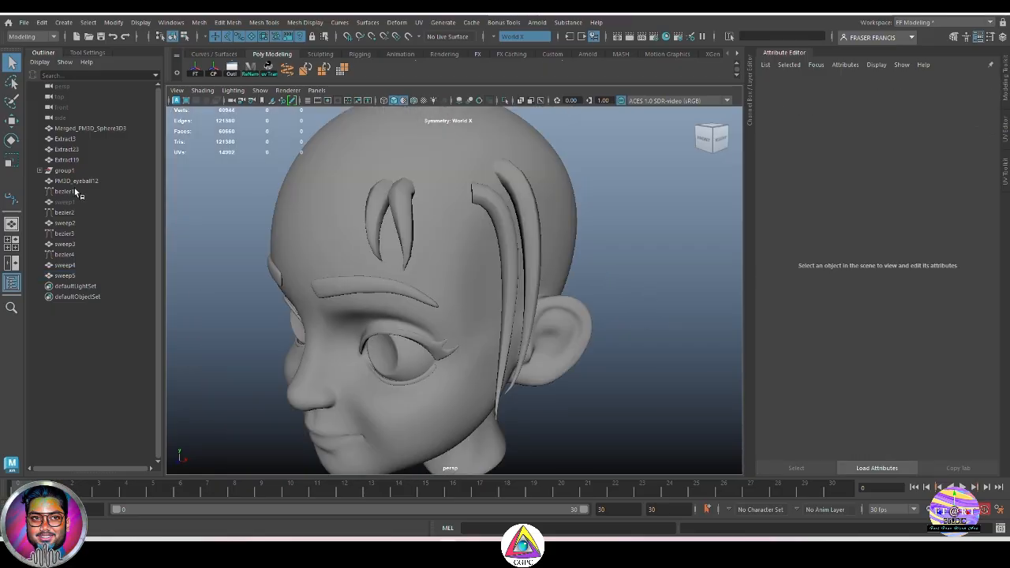
Step: Duplicate the bezier4 curve and move the copy forward onto the forehead
left_click(64, 191)
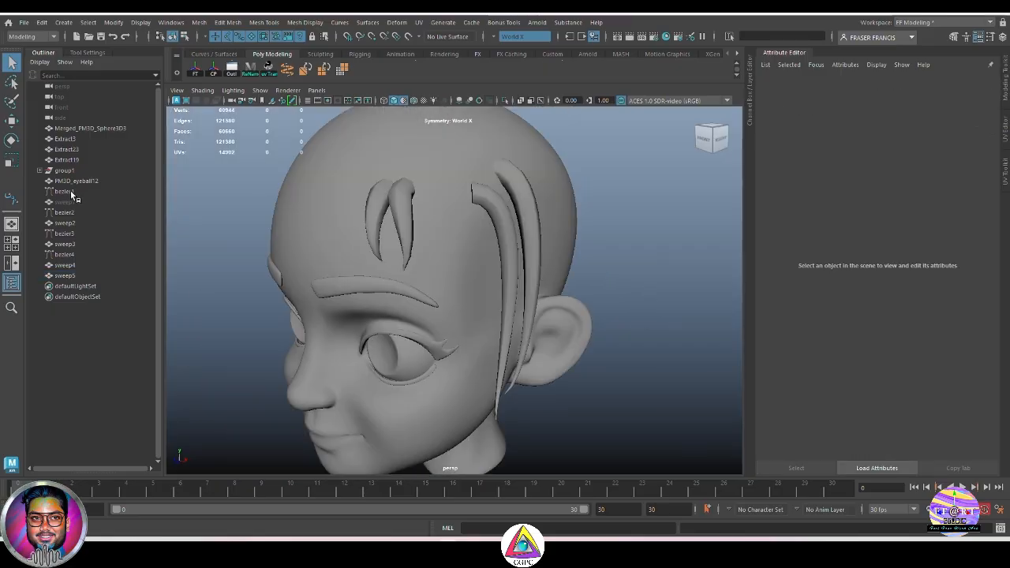
left_click(84, 254)
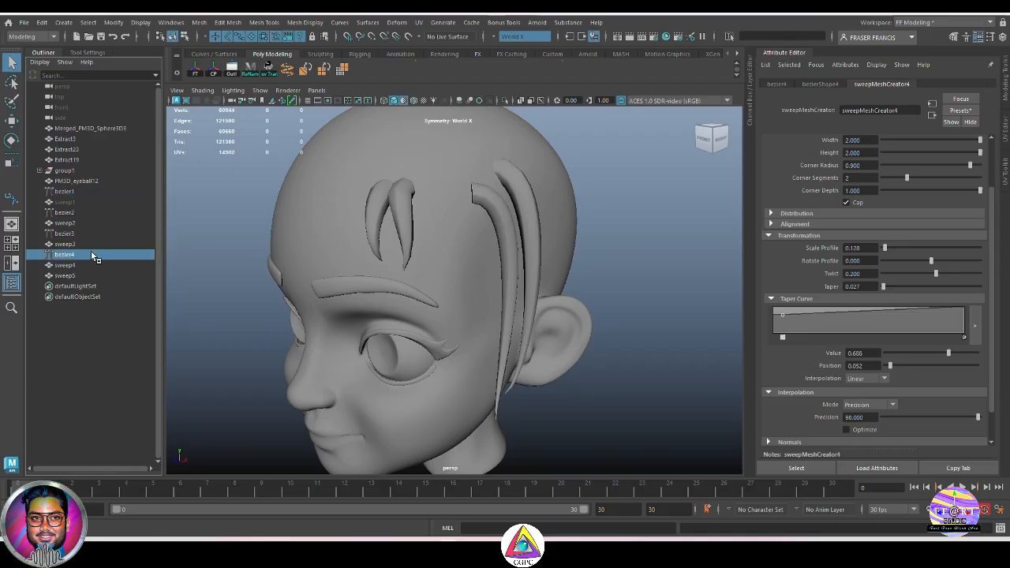
left_click_drag(442, 235, 550, 326, "alt")
left_click_drag(467, 265, 484, 253, "alt")
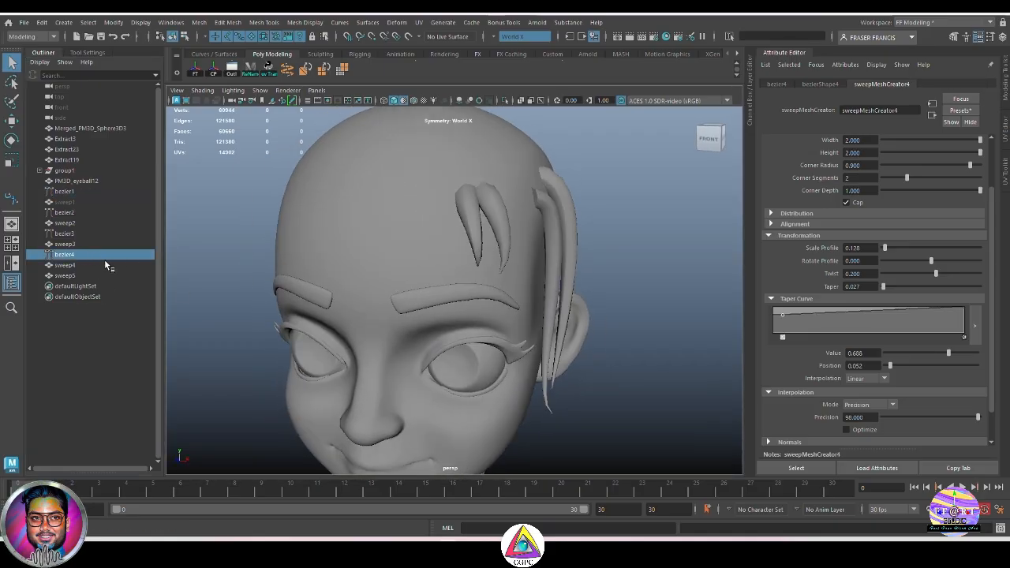
key("w")
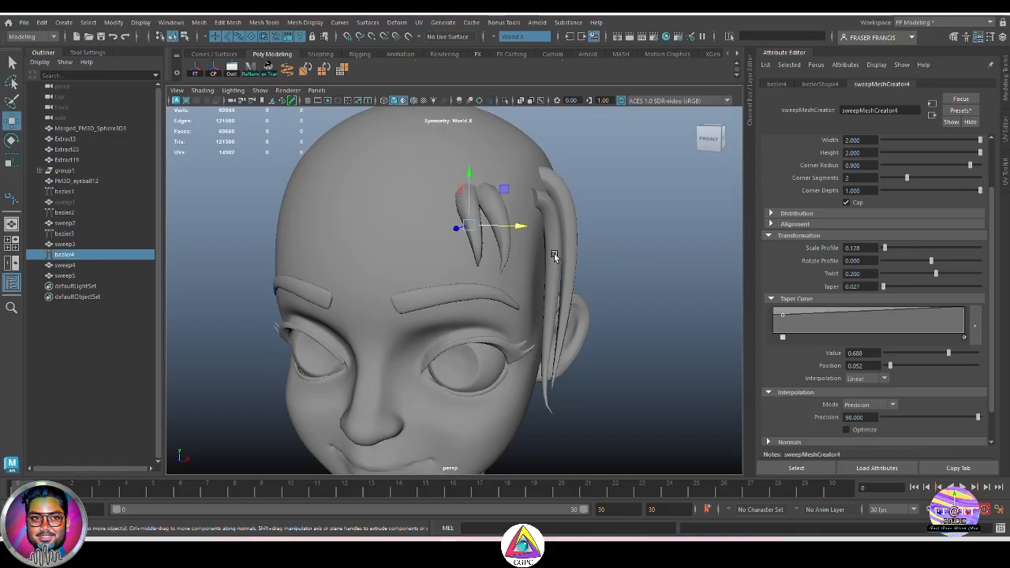
left_click_drag(517, 228, 374, 253)
key("ctrl+d")
key("e")
key("w")
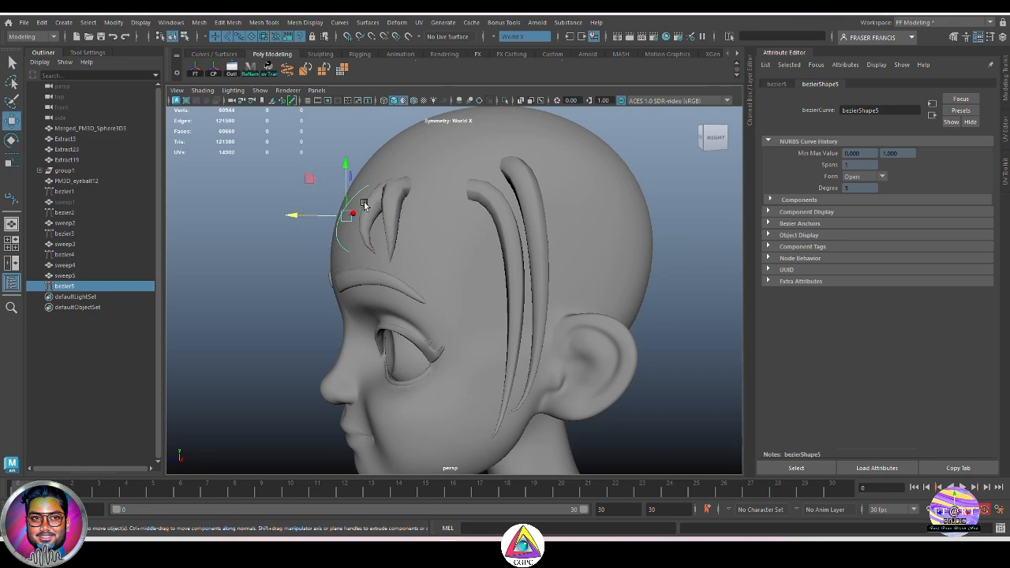
left_click_drag(292, 212, 477, 252)
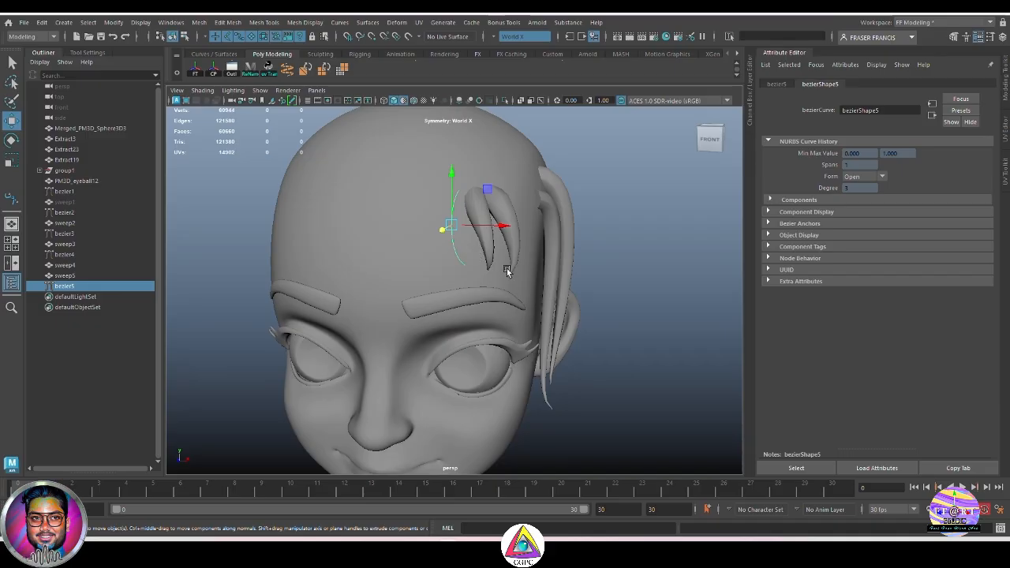
left_click_drag(507, 268, 607, 303, "alt")
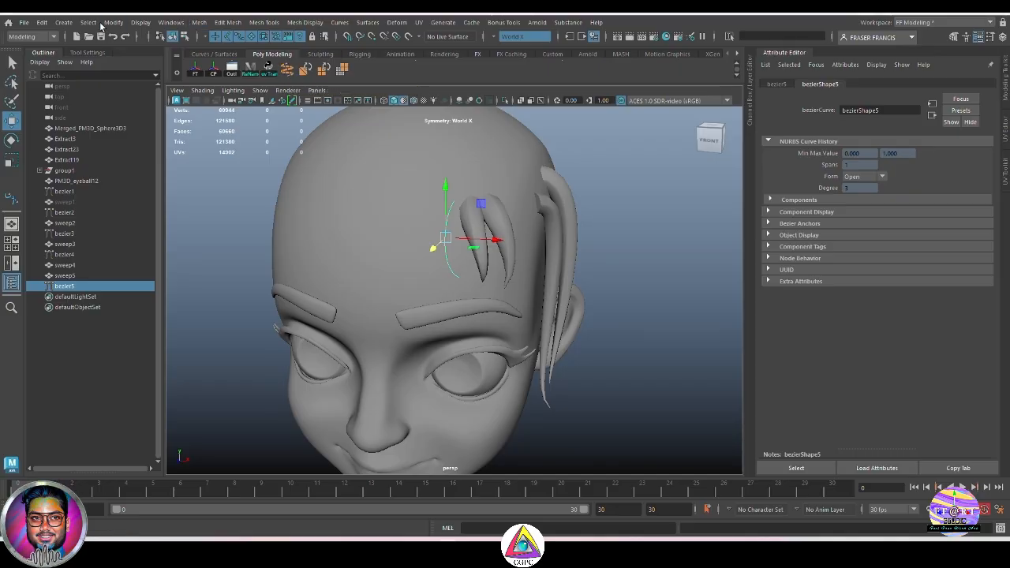
left_click(64, 22)
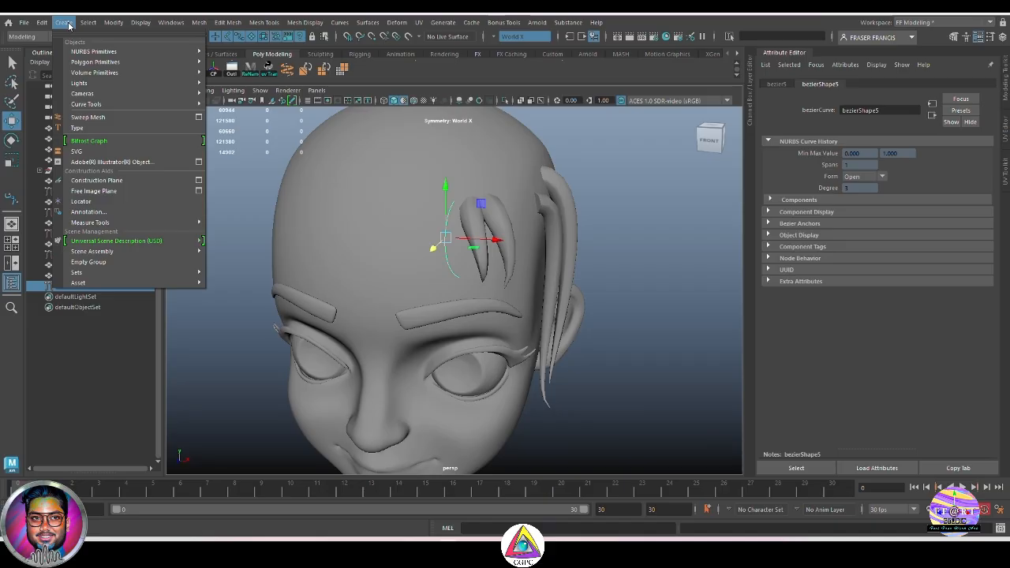
mouse_move(103, 105)
left_click(366, 72)
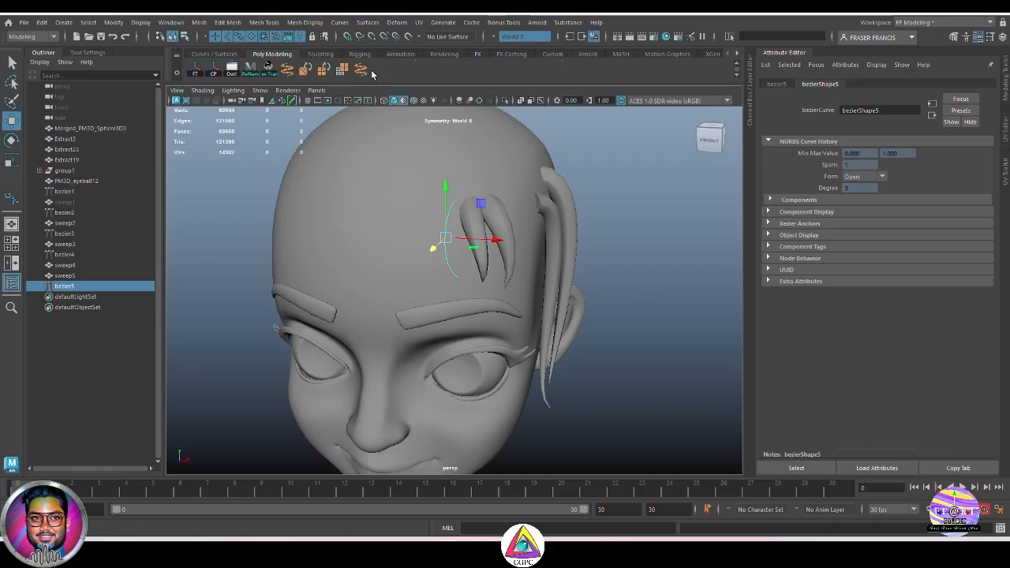
right_click(363, 73)
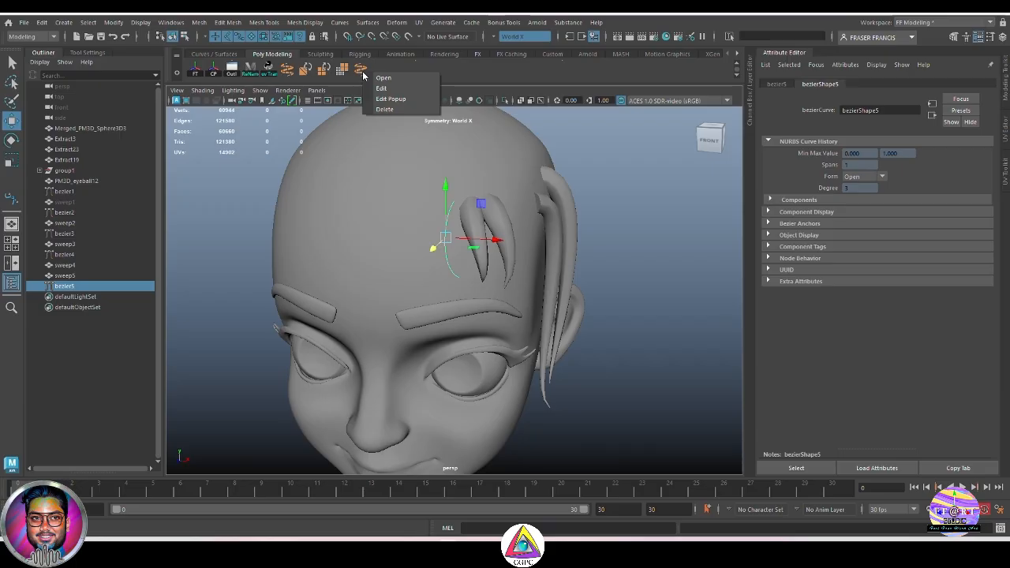
left_click(386, 110)
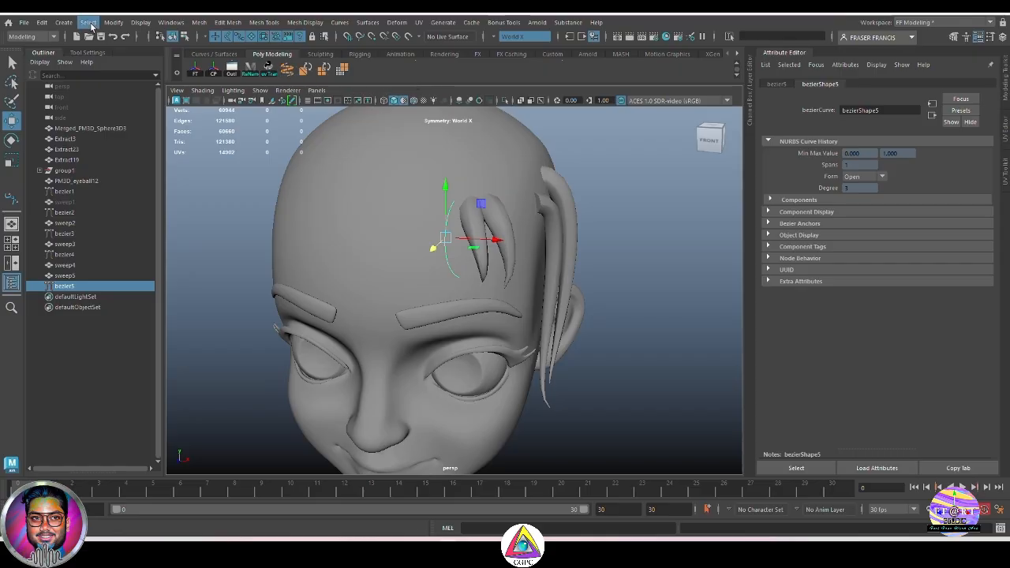
Step: Create a sweep mesh along the selected bezier5 curve
left_click(64, 22)
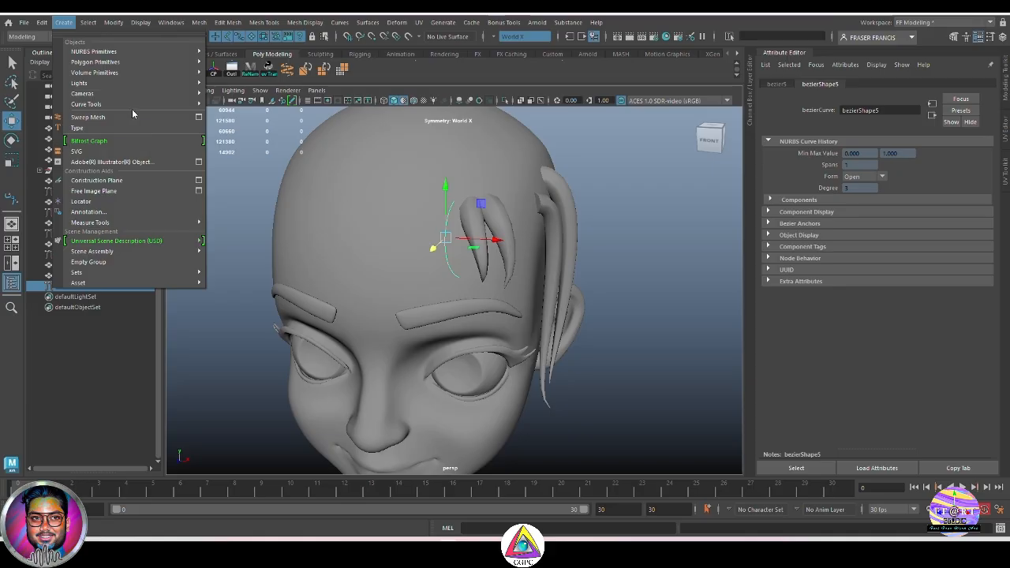
left_click(411, 65)
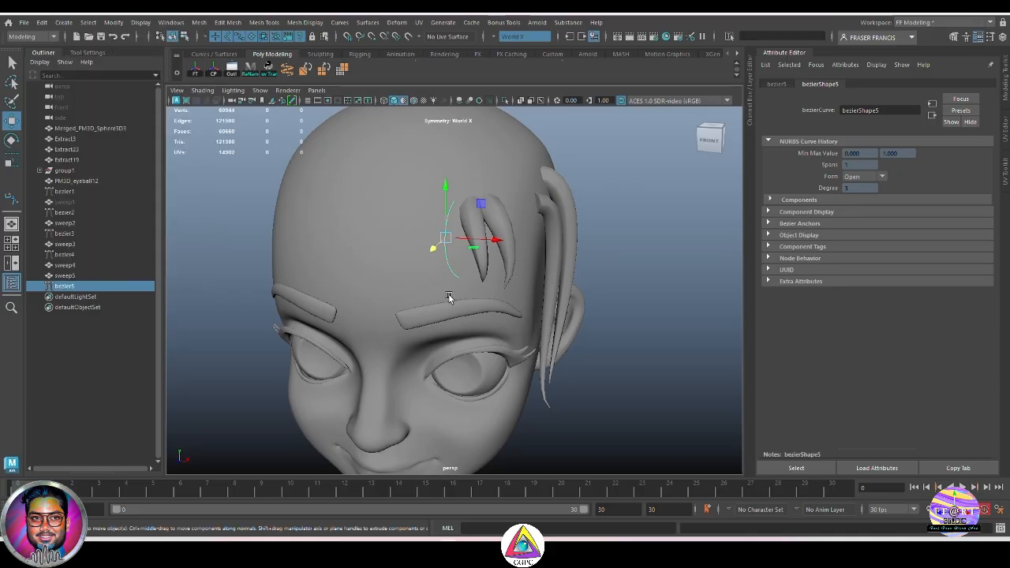
left_click(288, 73)
left_click_drag(672, 313, 649, 302, "alt")
scroll(943, 290, "up", 2)
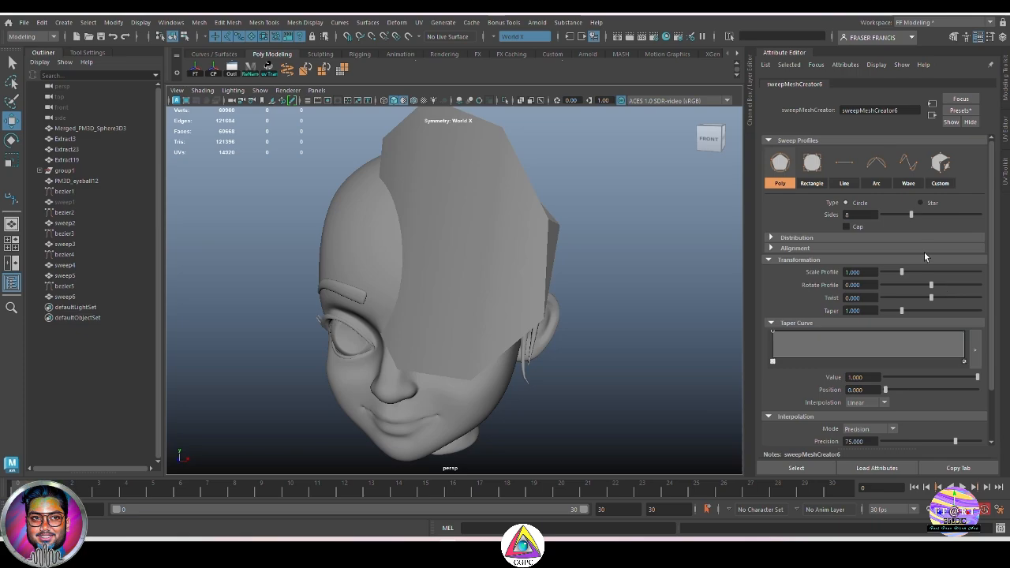
Step: Replace the new sweep's settings with the stylisedhair01 preset
left_click(975, 113)
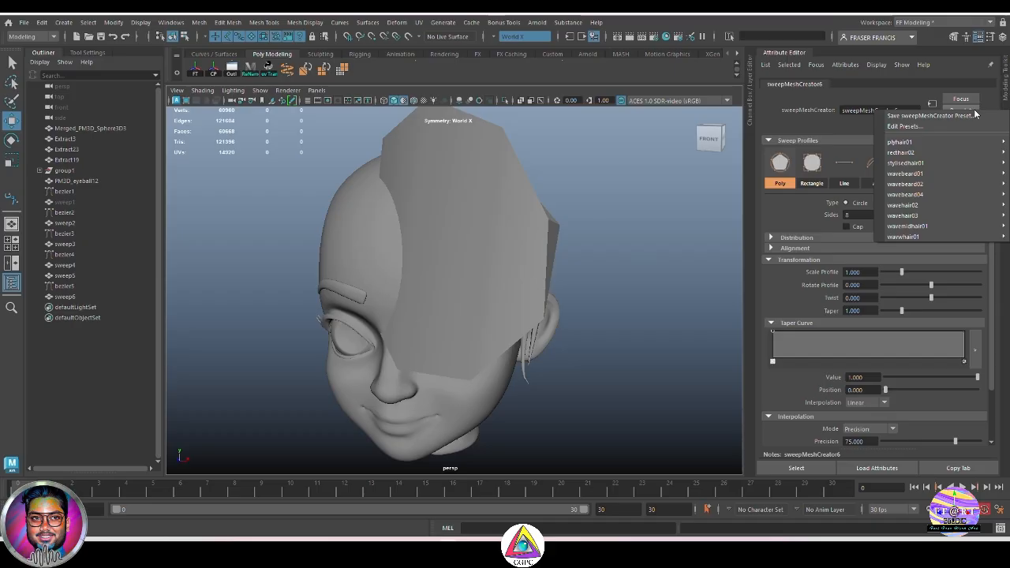
mouse_move(972, 164)
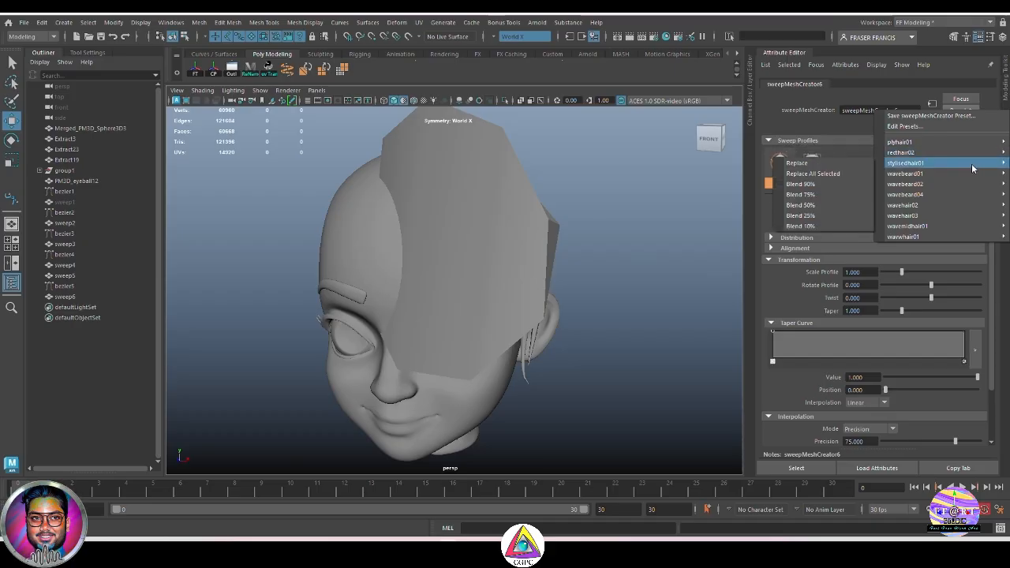
left_click(840, 163)
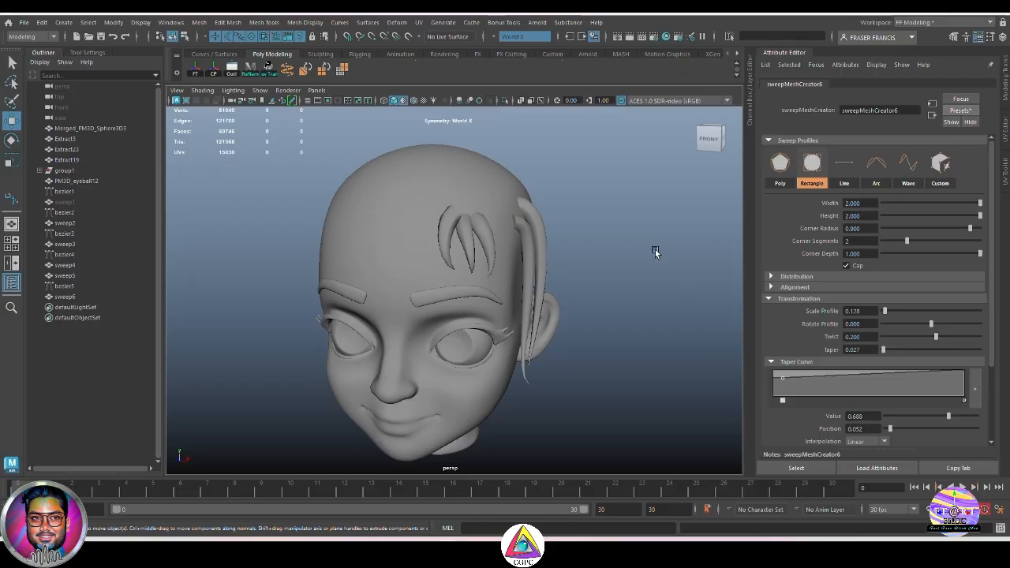
Step: Inspect the new sweep6 strand from several angles around the head
right_click_drag(566, 227, 737, 309, "alt")
left_click_drag(738, 308, 647, 318, "alt")
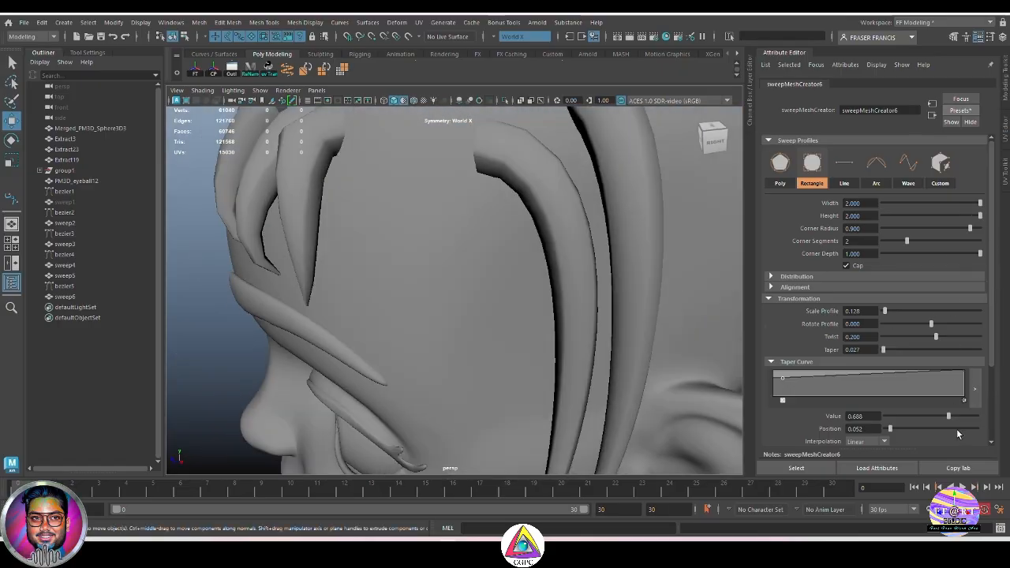
left_click_drag(318, 248, 381, 241, "alt")
right_click_drag(382, 241, 331, 255, "alt")
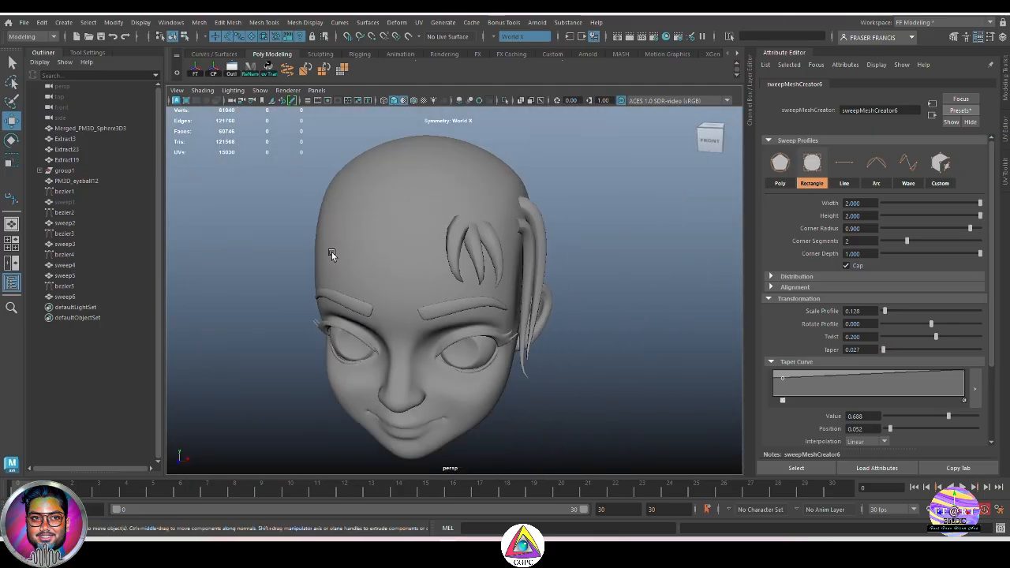
left_click_drag(331, 255, 327, 288, "alt")
right_click_drag(328, 288, 436, 322, "alt")
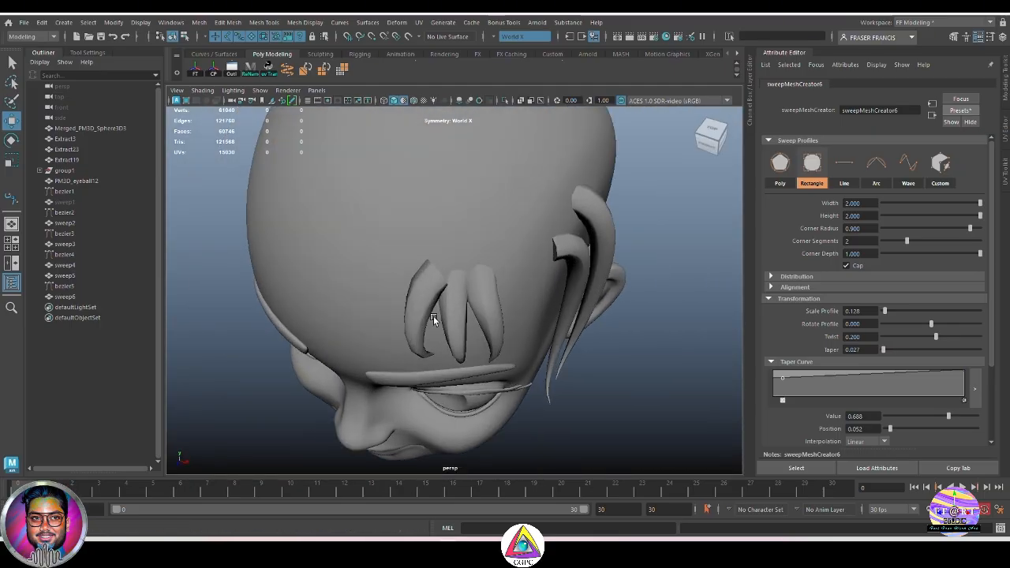
left_click_drag(436, 322, 558, 196, "alt")
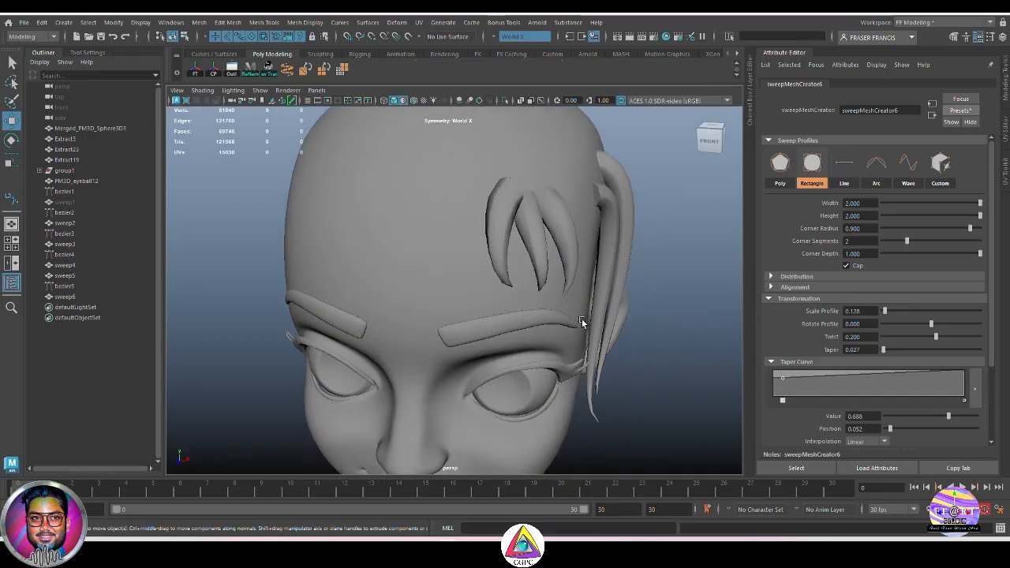
right_click_drag(558, 196, 573, 315, "alt")
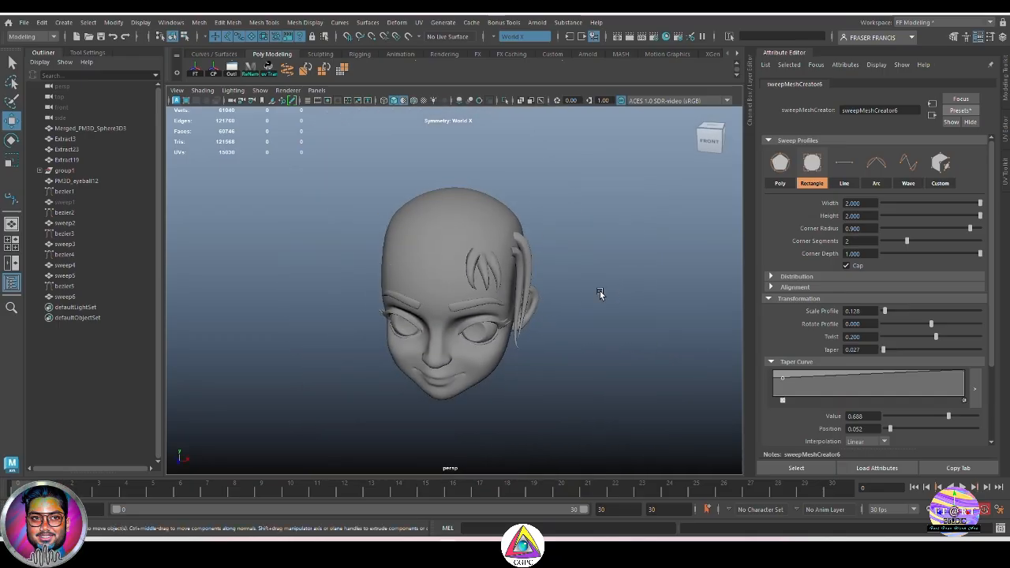
left_click_drag(600, 294, 466, 266, "alt")
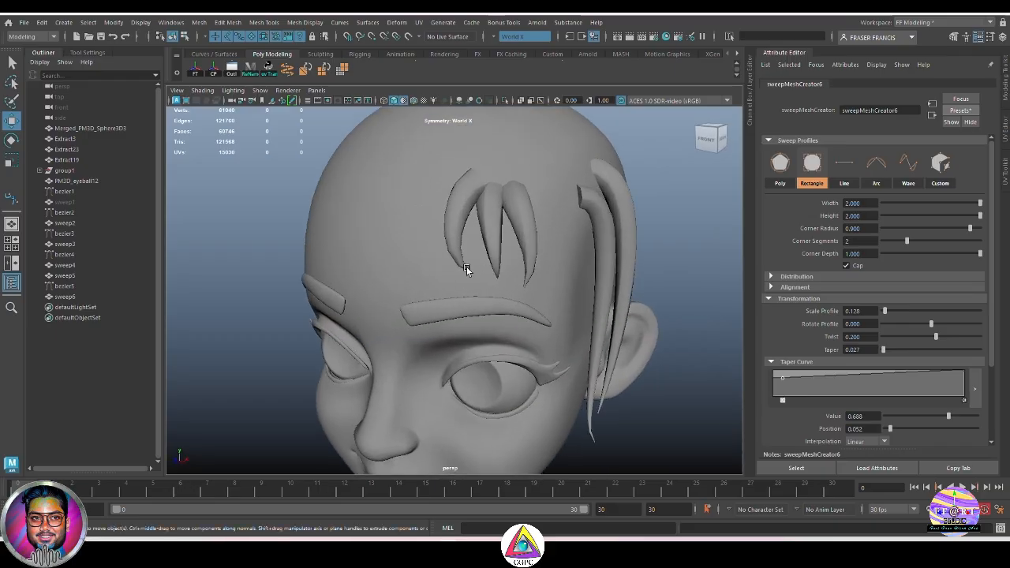
Step: Select the bezier5 curve and move it to place the new strand beside the forehead strands
left_click(71, 287)
left_click_drag(534, 261, 475, 225, "alt")
left_click_drag(572, 257, 464, 237, "alt")
left_click_drag(547, 207, 554, 207)
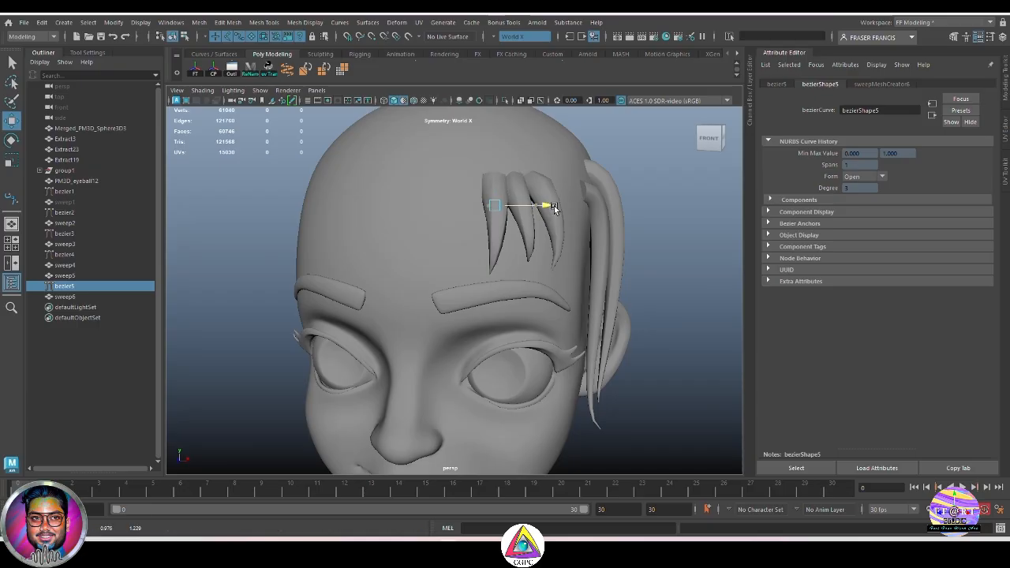
right_click(668, 186)
right_click_drag(668, 186, 607, 185)
left_click_drag(538, 264, 555, 227, "alt")
middle_click_drag(570, 262, 532, 313, "alt")
left_click_drag(532, 314, 433, 316, "alt")
mouse_move(271, 253)
left_mouse_down()
mouse_move(244, 263)
mouse_move(254, 262)
left_mouse_up()
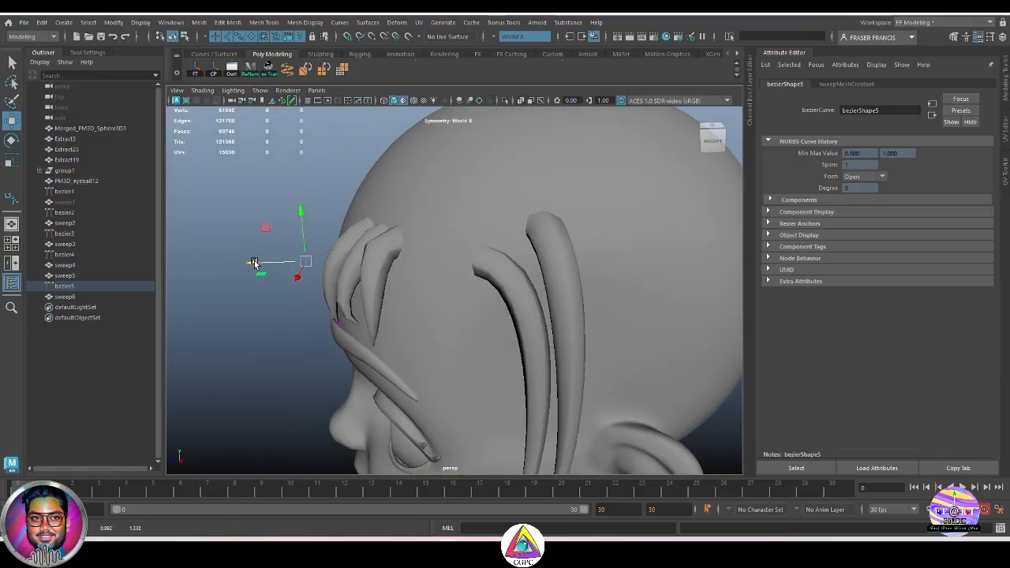
Step: Refine the bezier5 curve's position along its vertical, depth and sideways axes so the strand sits on the scalp
left_click_drag(301, 216, 408, 272)
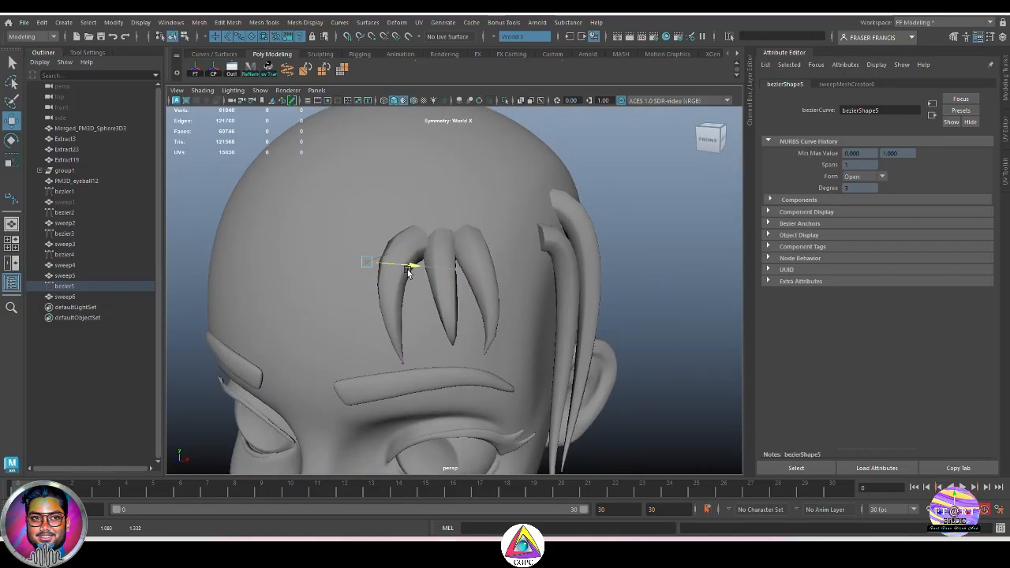
left_click(397, 366)
left_click_drag(447, 370, 533, 342)
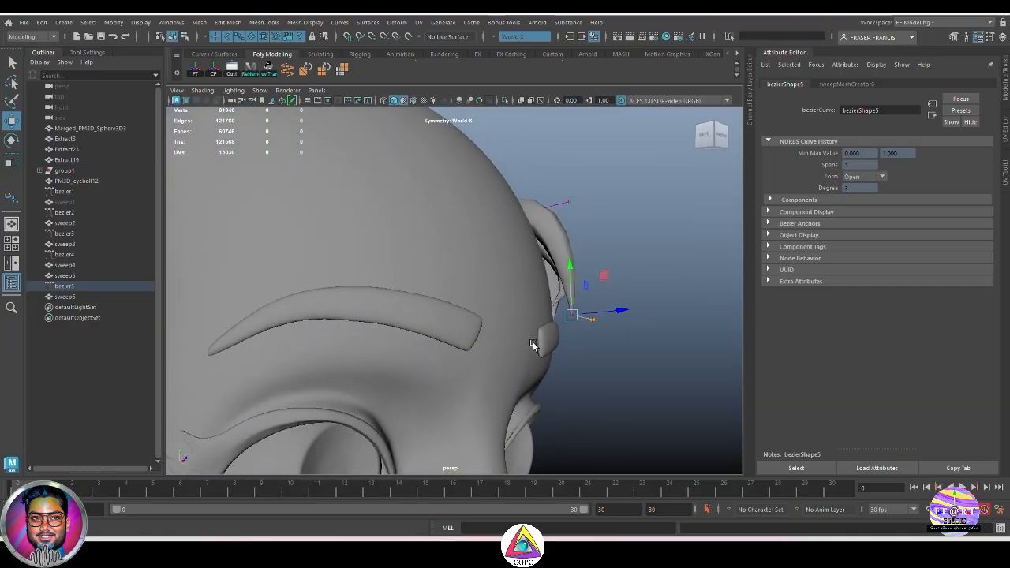
left_click_drag(618, 309, 401, 295)
left_click(371, 238)
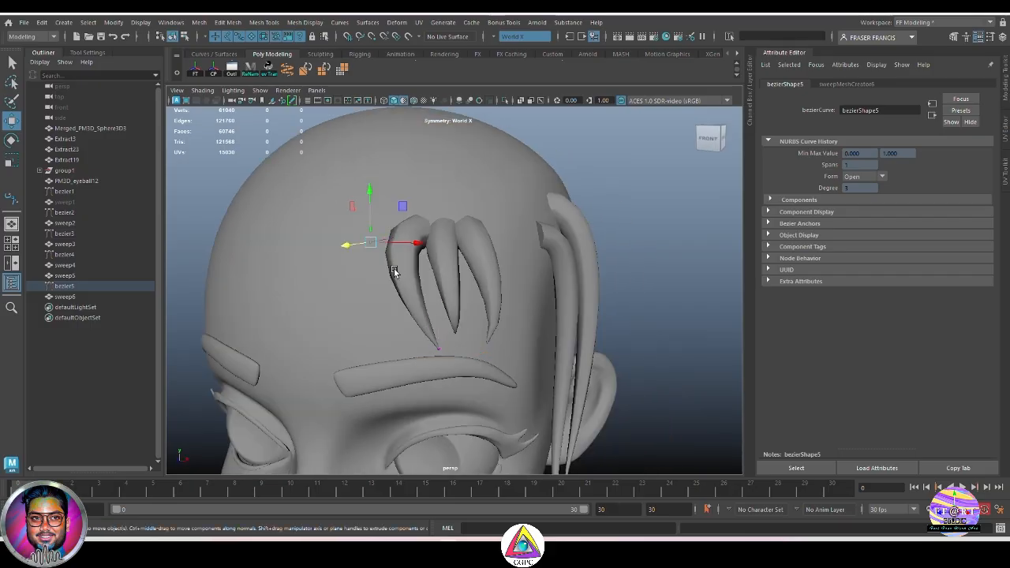
mouse_move(421, 240)
left_mouse_down()
mouse_move(505, 254)
mouse_move(434, 253)
left_mouse_up()
left_click(610, 281)
left_click_drag(610, 281, 505, 337, "alt")
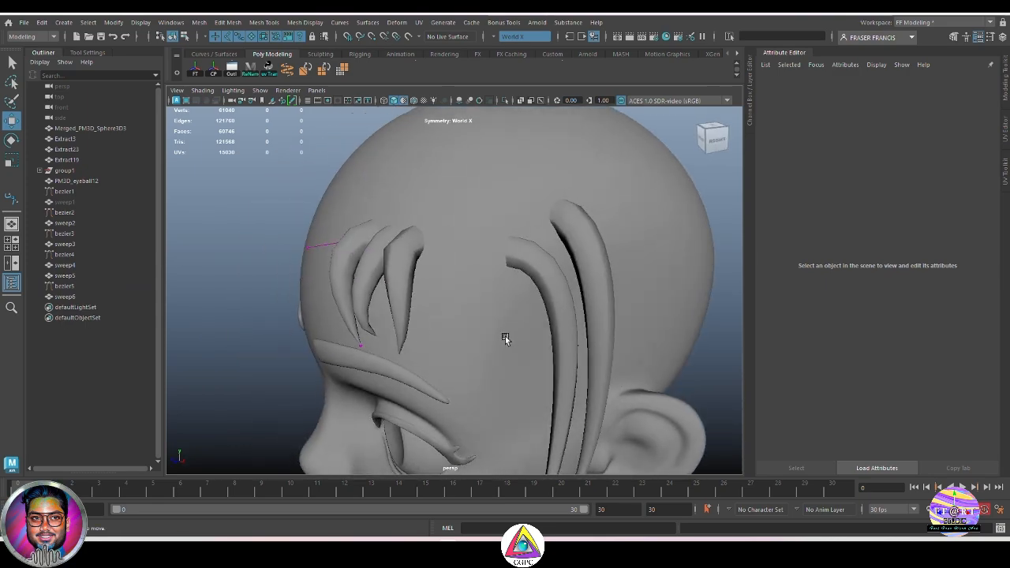
Step: Select the sweep6 strand and switch its sweep profile to Arc
left_click(342, 265)
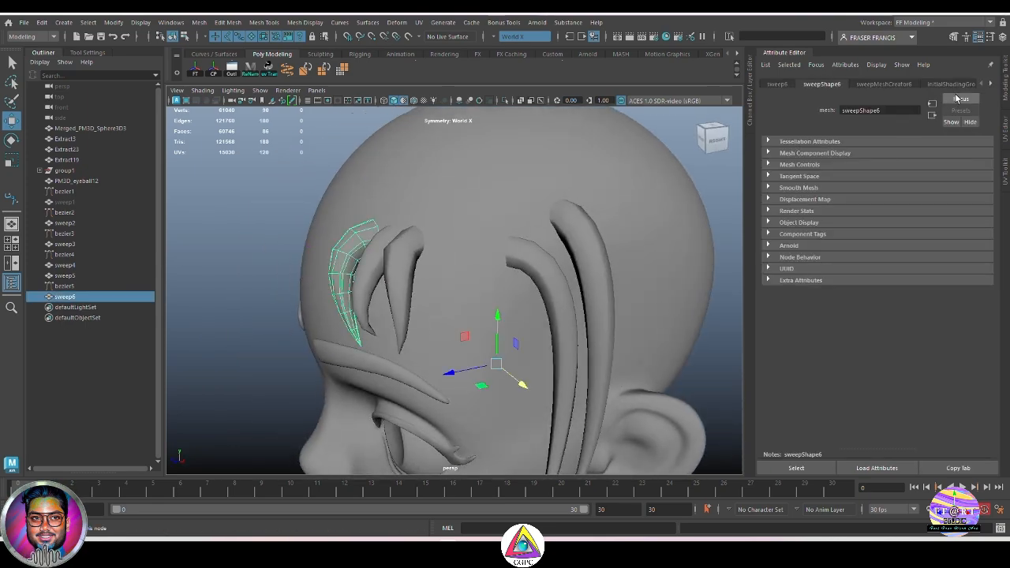
left_click(876, 84)
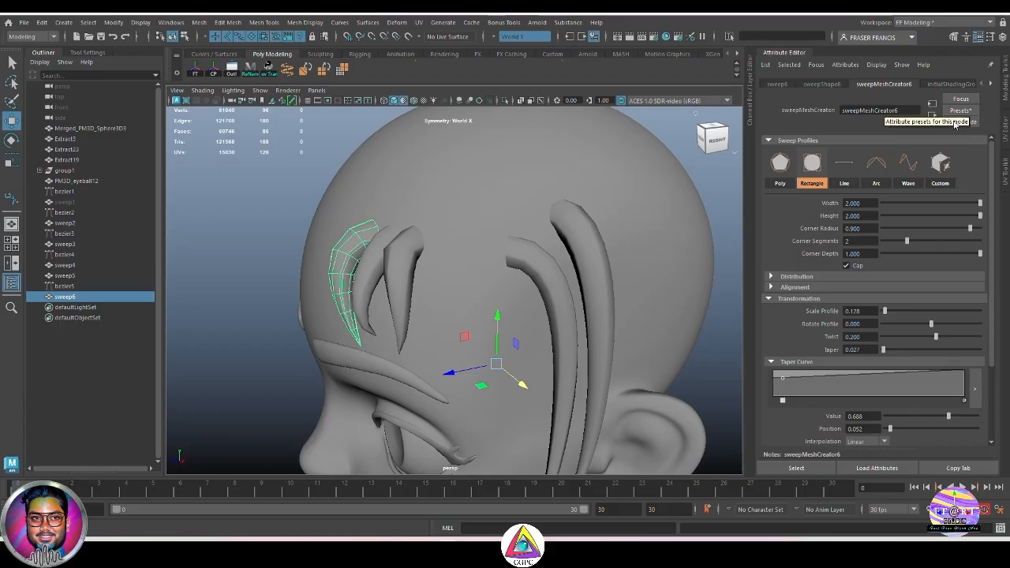
left_click_drag(406, 275, 487, 274, "alt")
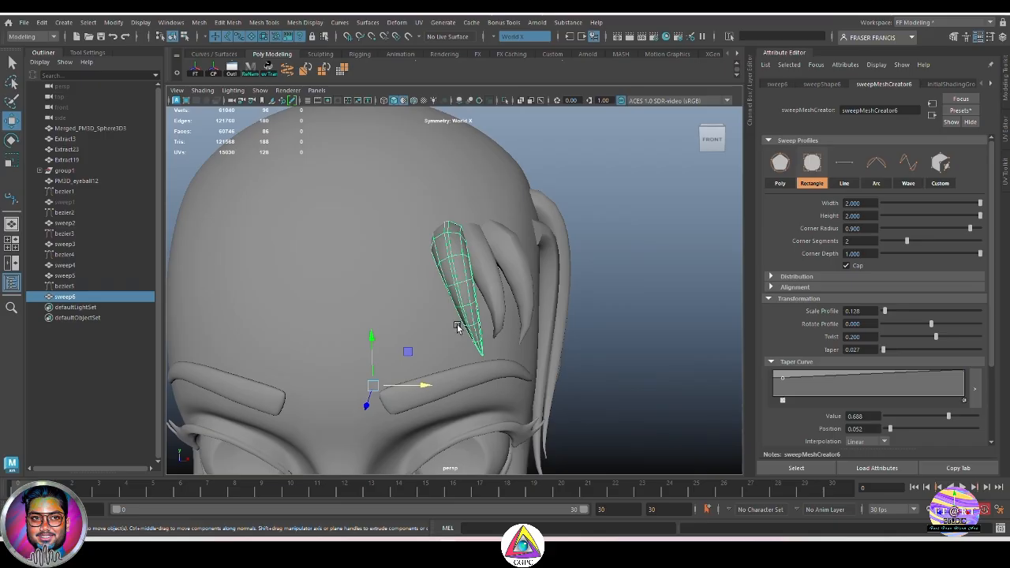
key("q")
mouse_move(636, 325)
left_mouse_down("alt")
mouse_move(613, 327)
mouse_move(627, 326)
mouse_move(647, 345)
mouse_move(552, 368)
mouse_move(548, 349)
mouse_move(640, 349)
mouse_move(673, 329)
mouse_move(637, 339)
mouse_move(646, 314)
left_mouse_up("alt")
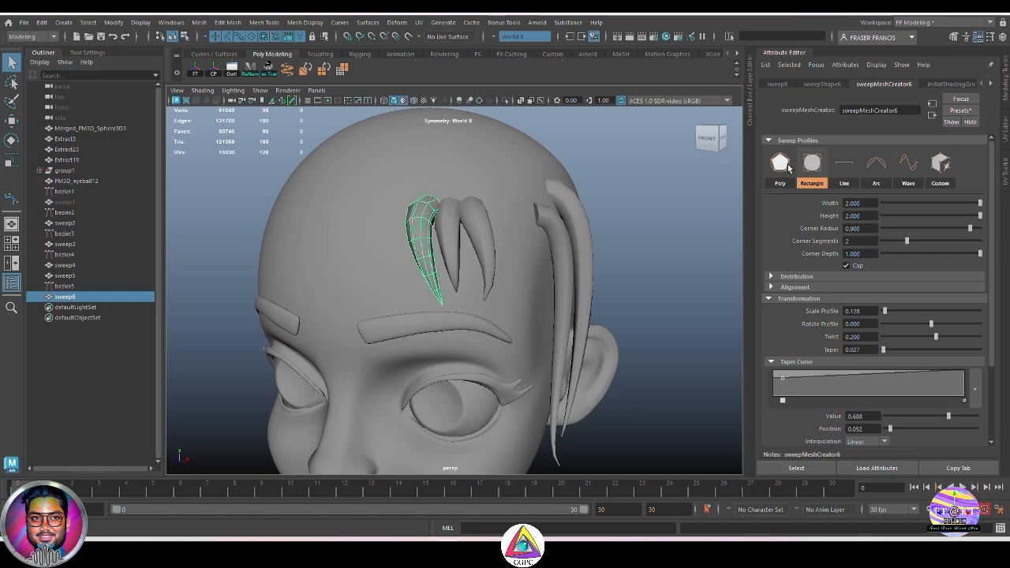
left_click(876, 166)
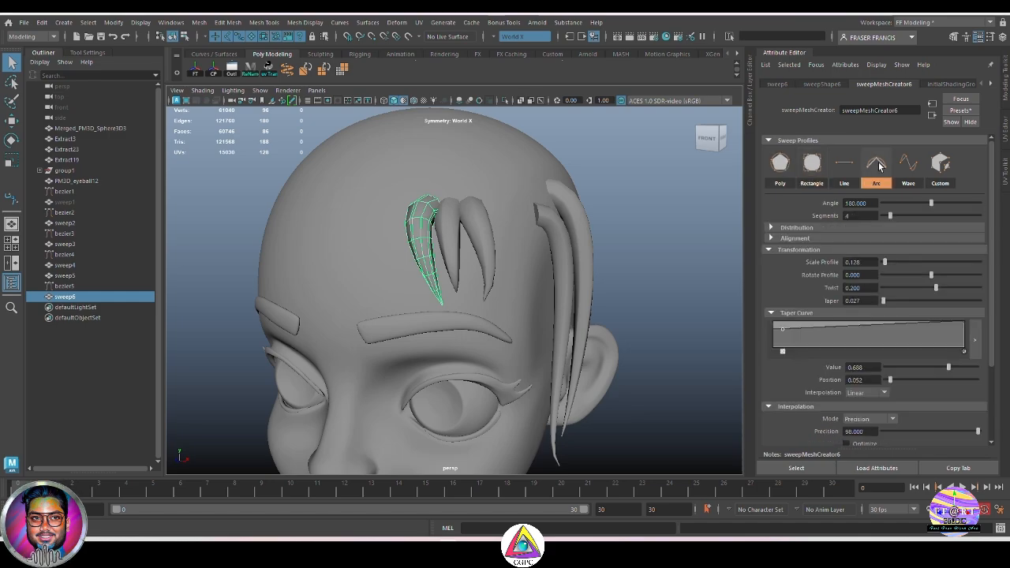
Step: Inspect the arc-profile strand from several angles around the forehead
left_click_drag(591, 280, 643, 309, "alt")
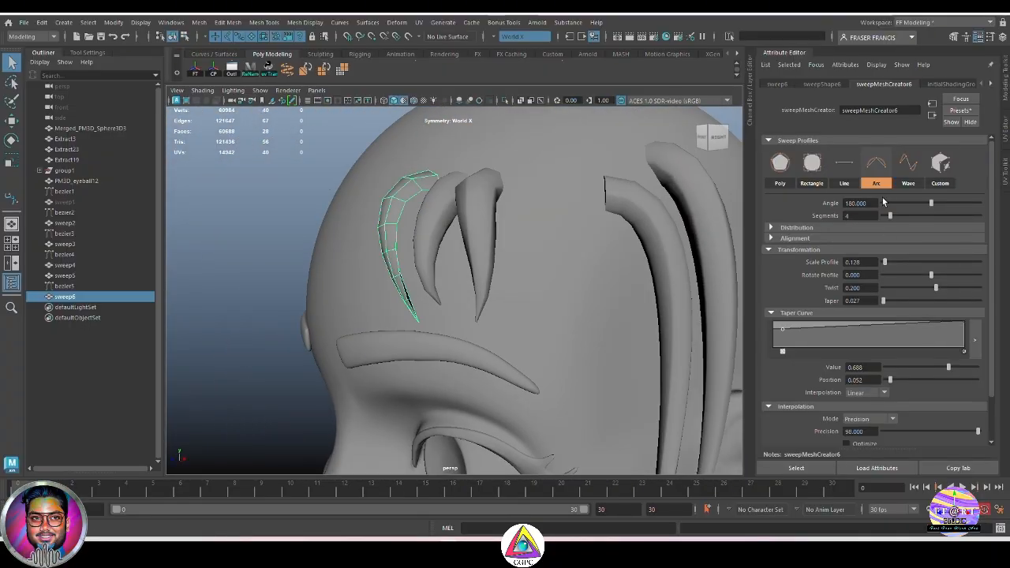
left_click_drag(464, 316, 520, 303, "alt")
left_click(717, 337)
left_click_drag(717, 338, 603, 312, "alt")
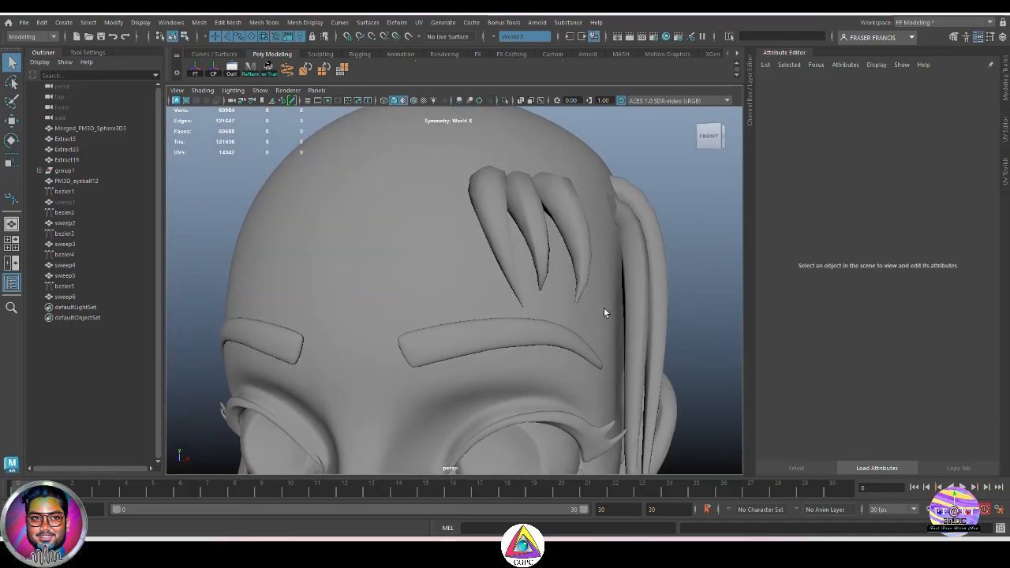
left_click(568, 243)
left_click_drag(568, 243, 573, 272, "alt")
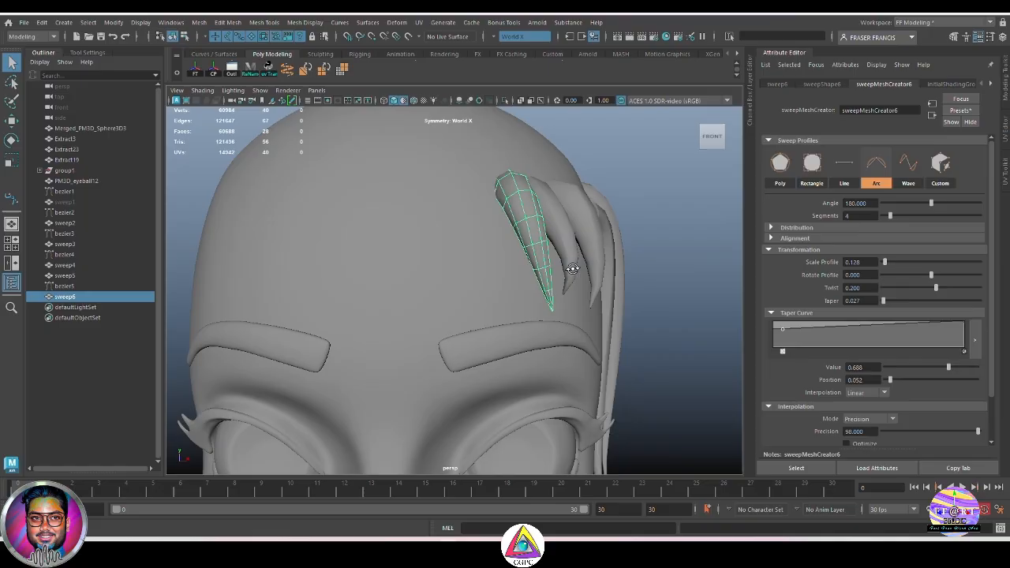
Step: Save sweep6's sweep settings as a new attribute preset named plane hair01
left_click(961, 110)
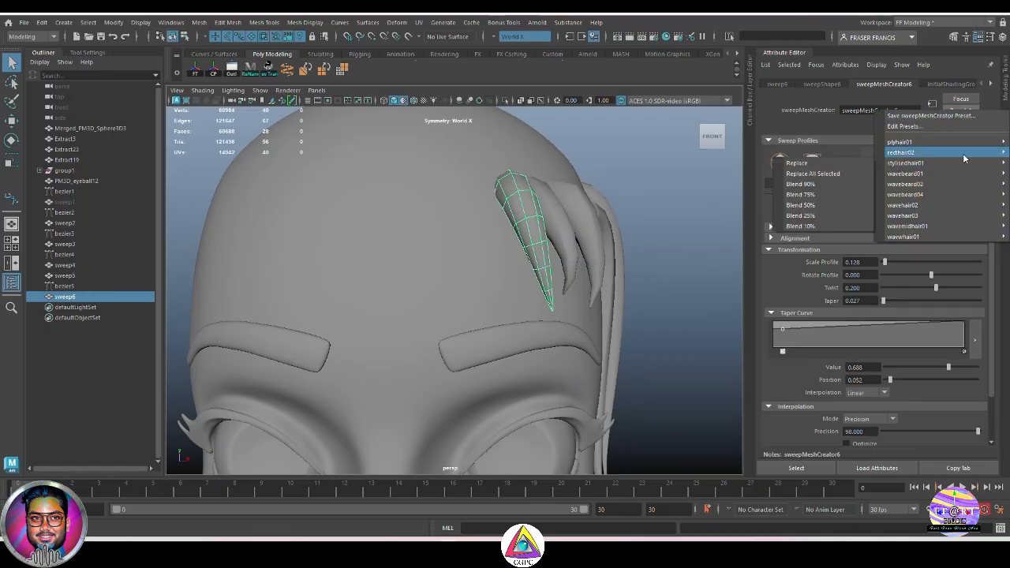
left_click(967, 116)
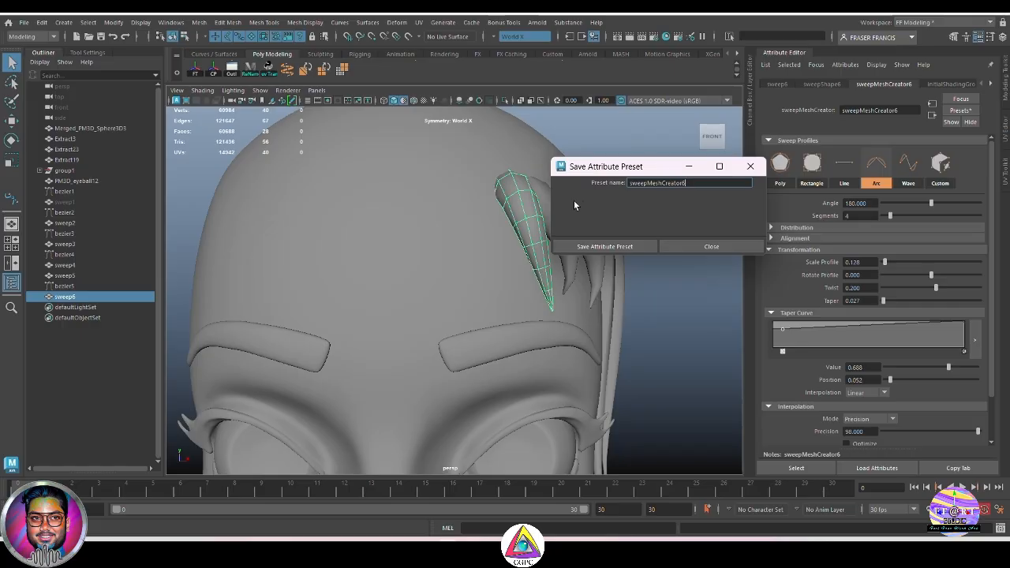
left_click_drag(687, 183, 606, 186)
type("p")
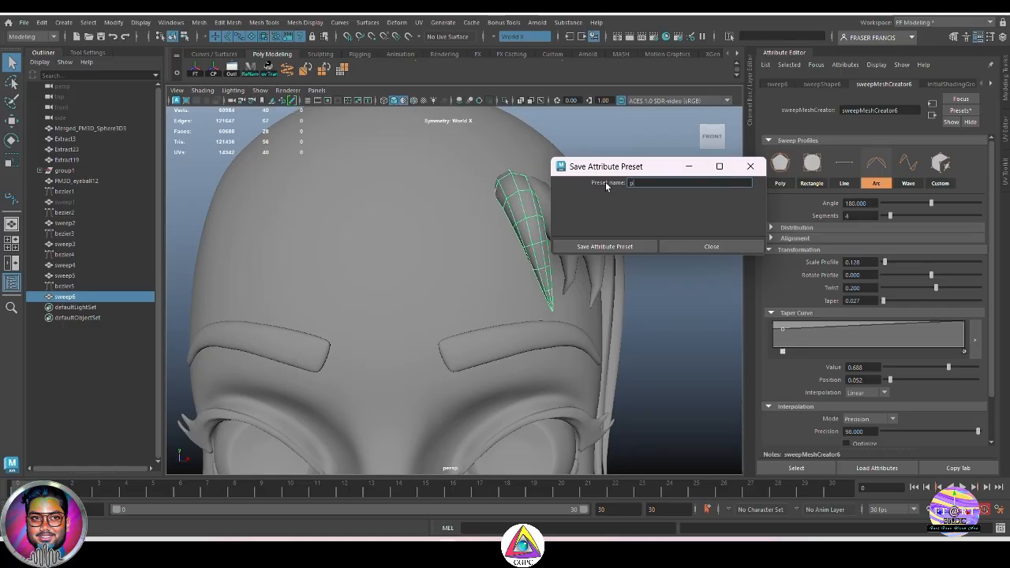
type("lane h")
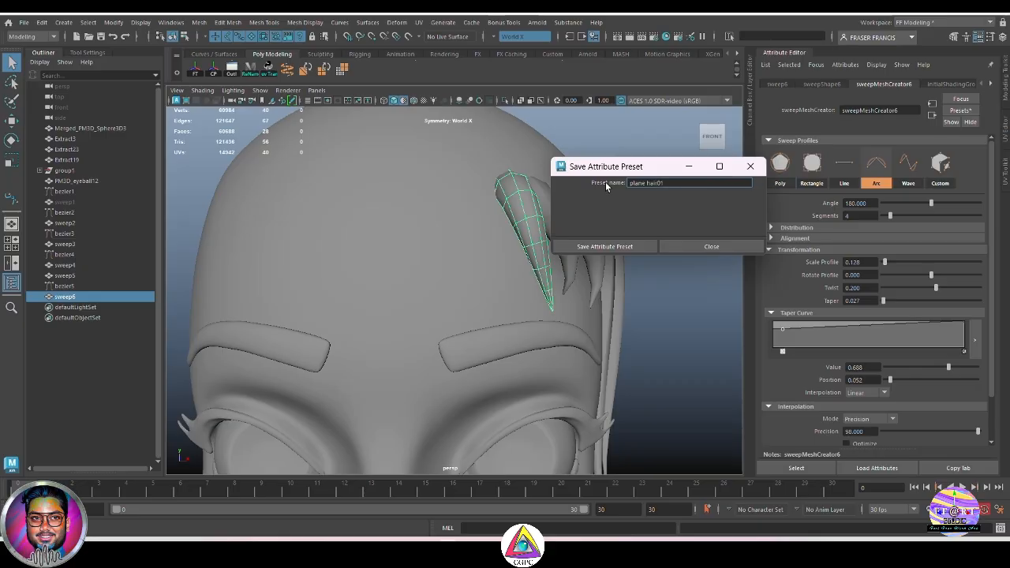
type("air01")
left_click(626, 247)
left_click(696, 263)
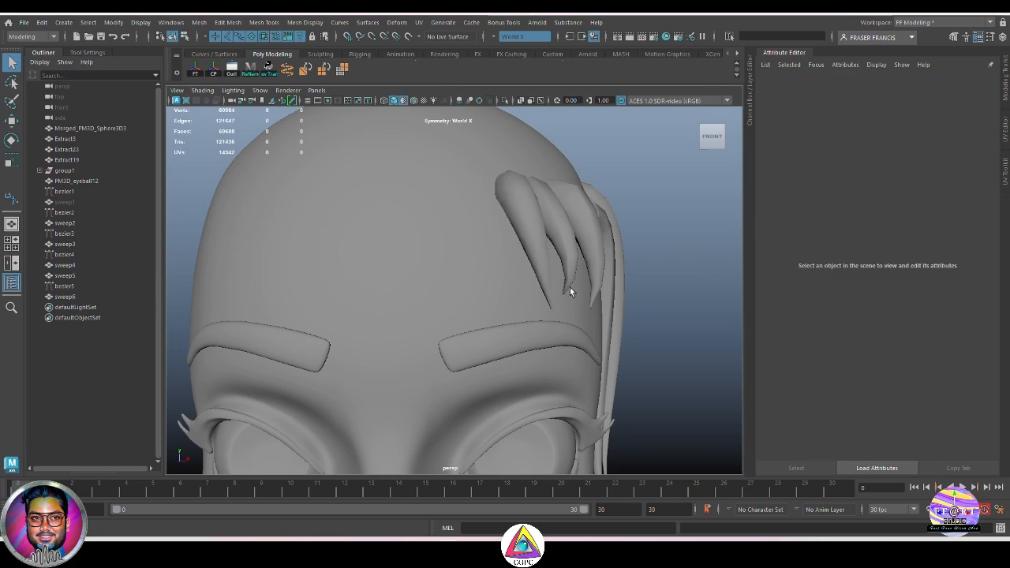
Step: Duplicate the bezier5 curve and move the copy across the forehead beside the other strands
left_click(76, 287)
key("ctrl+d")
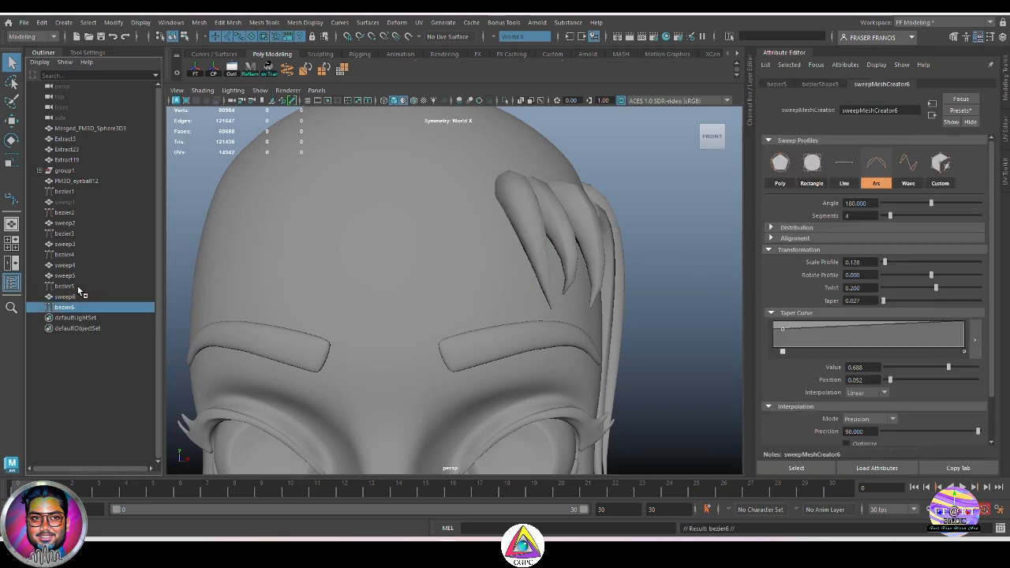
key("w")
left_click_drag(581, 214, 431, 292)
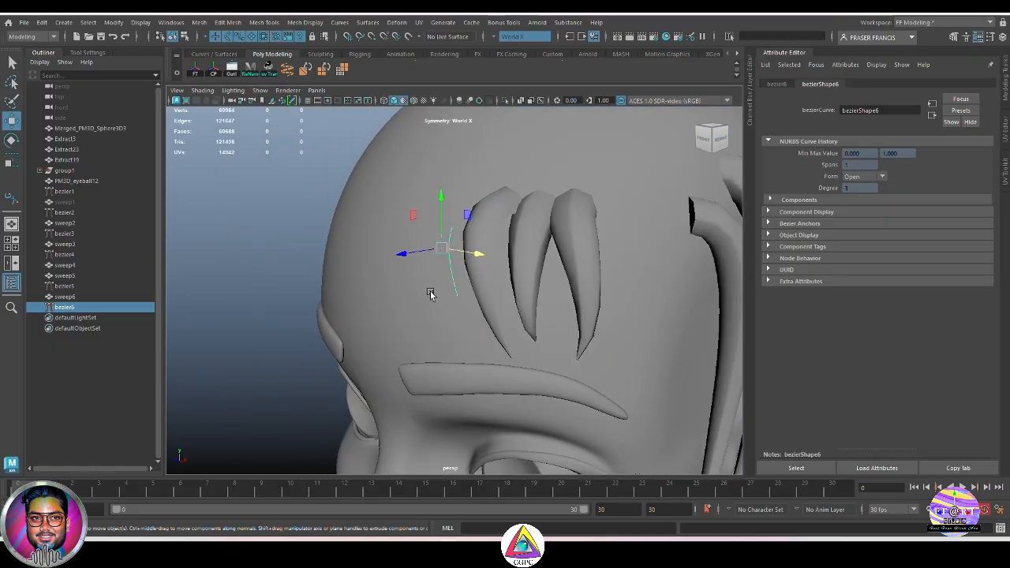
left_click_drag(400, 255, 467, 251)
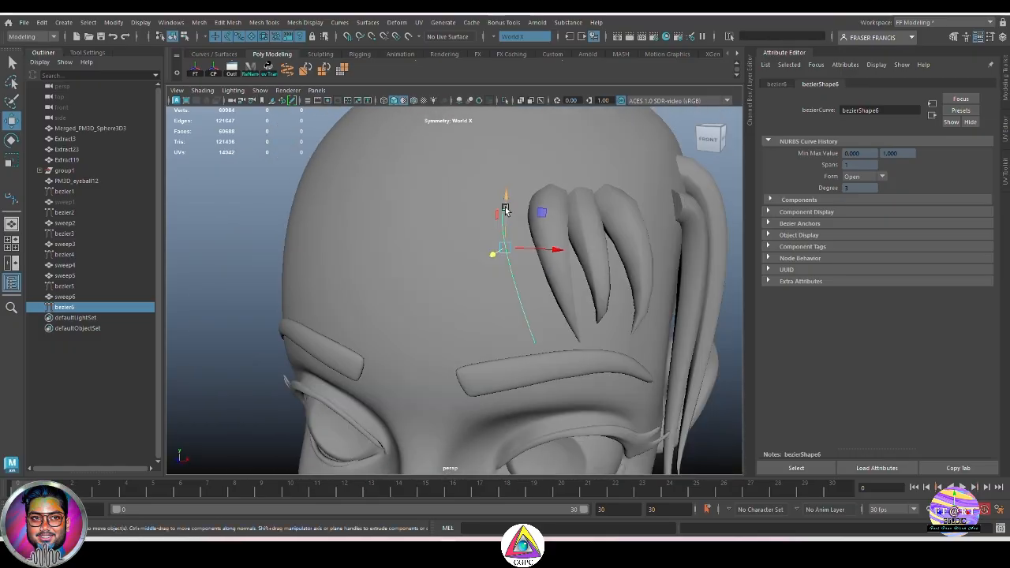
left_click_drag(506, 203, 509, 176)
key("e")
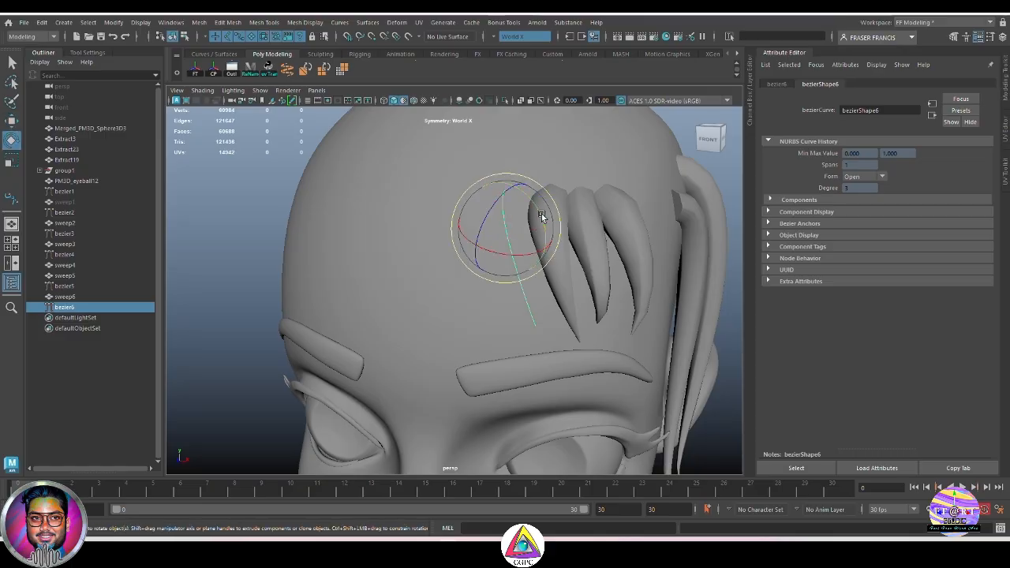
Step: Sweep a mesh along the duplicated bezier6 curve on the forehead
left_click_drag(542, 214, 499, 289)
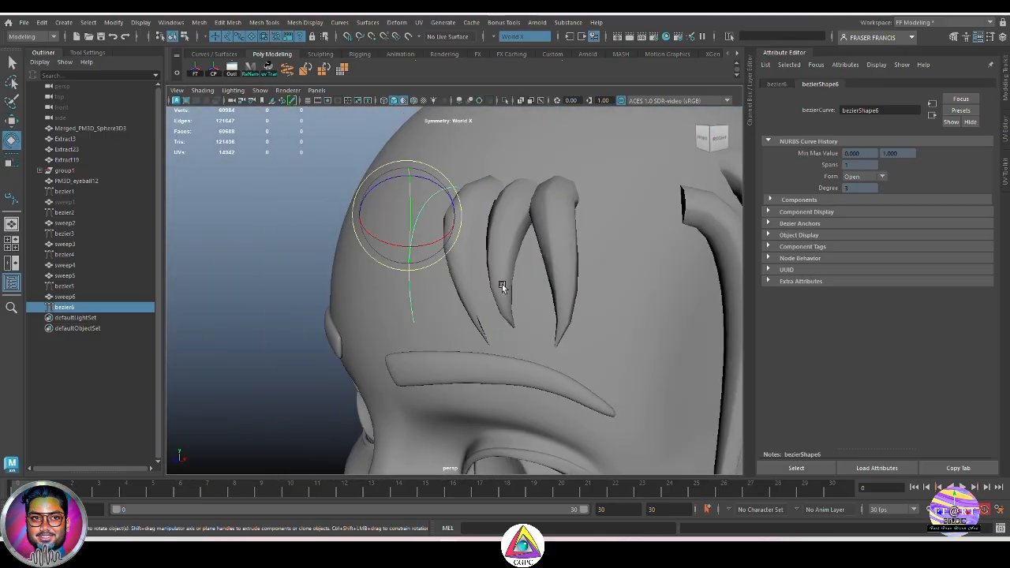
left_click(288, 69)
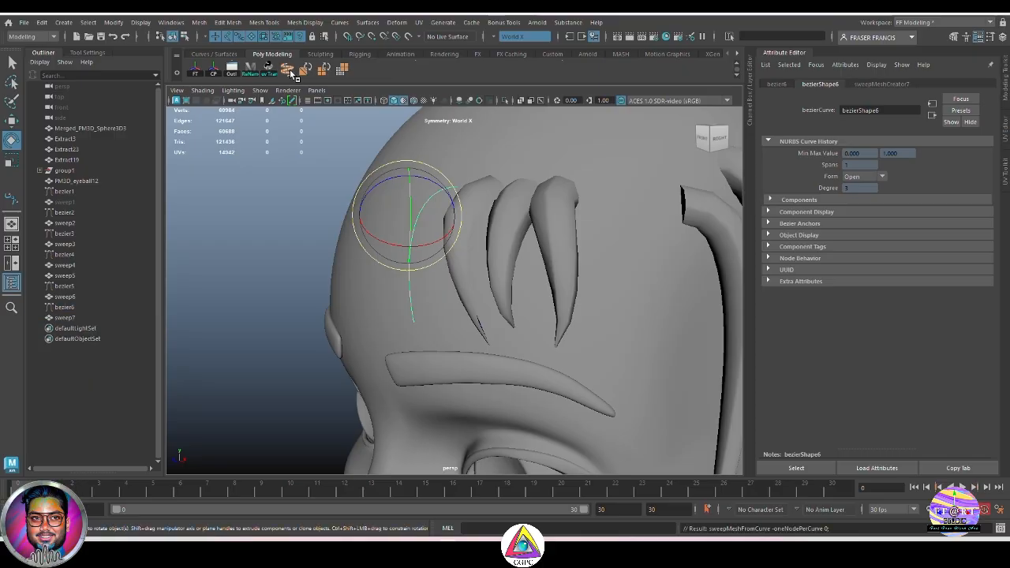
Step: Apply the planehair01 sweep preset to the new sweepMeshCreator7 strand
left_click_drag(443, 253, 544, 239, "alt")
right_click_drag(543, 239, 439, 347, "alt")
left_click_drag(440, 347, 403, 361, "alt")
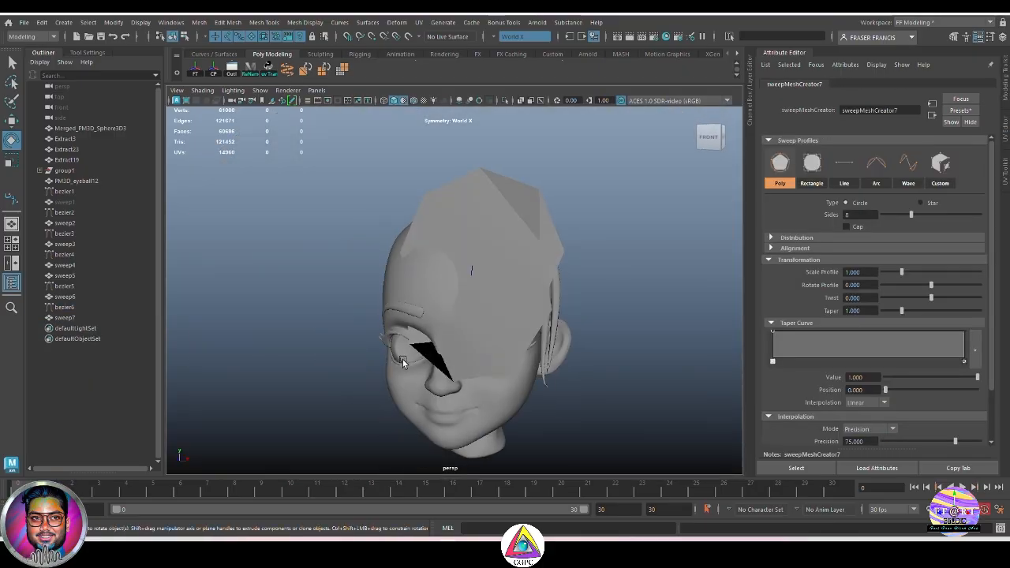
left_click(974, 111)
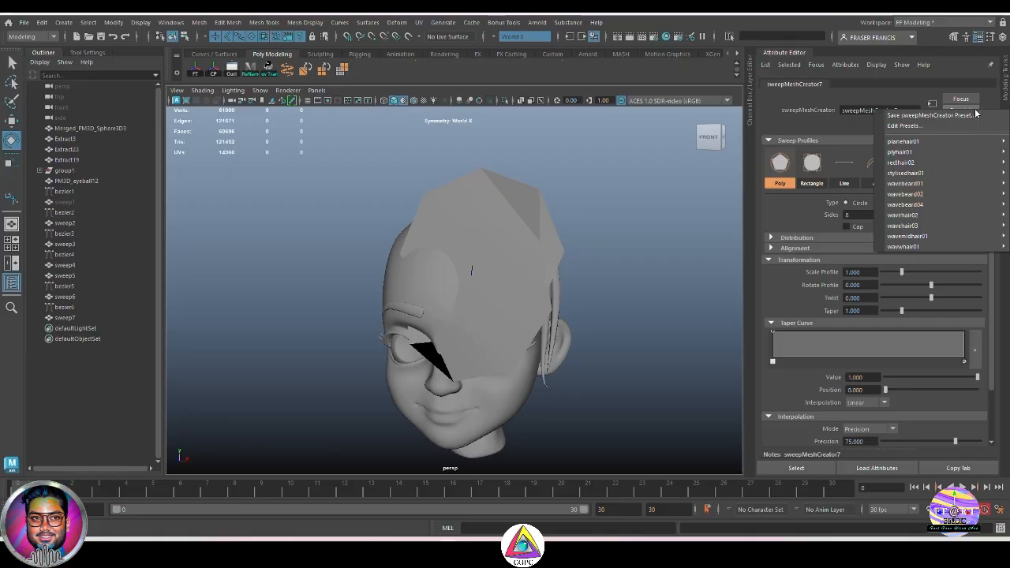
mouse_move(907, 141)
left_click(821, 152)
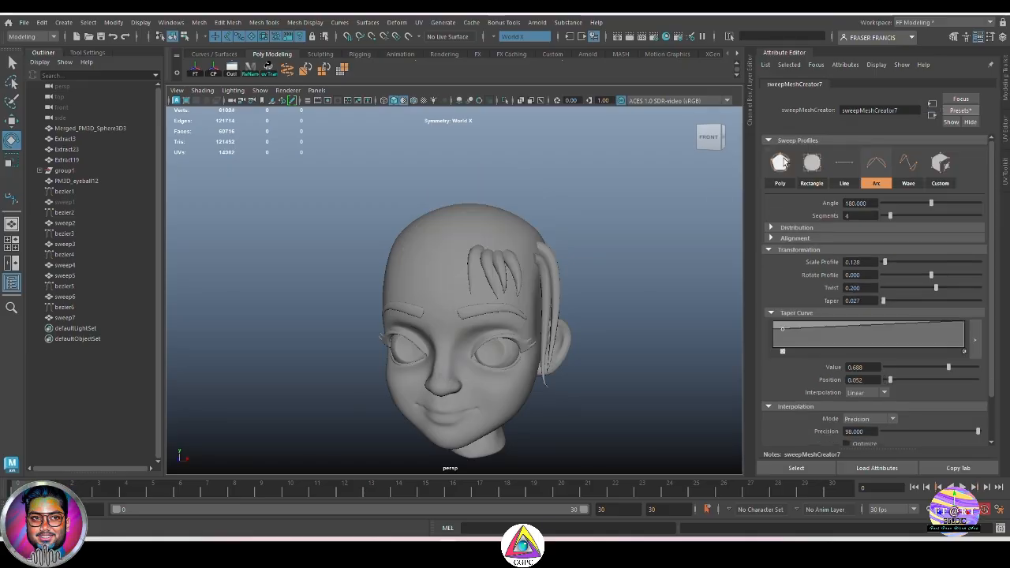
Step: Inspect the new arc strand among the forehead strands from several angles
right_click_drag(608, 261, 704, 316, "alt")
left_click_drag(703, 316, 654, 319, "alt")
right_click_drag(654, 319, 537, 333, "alt")
left_click_drag(537, 334, 591, 320, "alt")
left_click(544, 297)
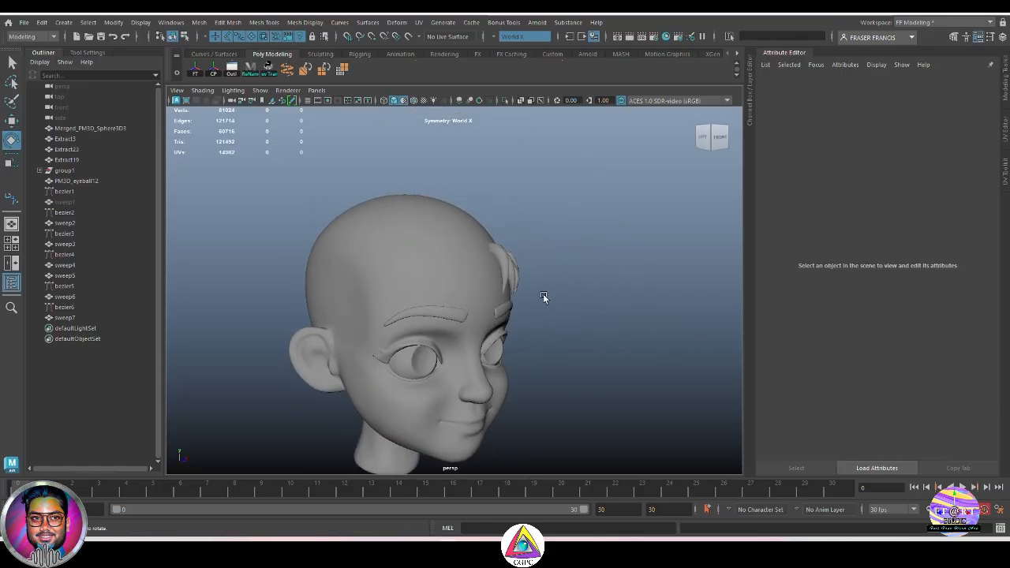
right_click_drag(543, 296, 662, 274, "alt")
left_click_drag(661, 274, 516, 288, "alt")
right_click_drag(516, 288, 490, 393, "alt")
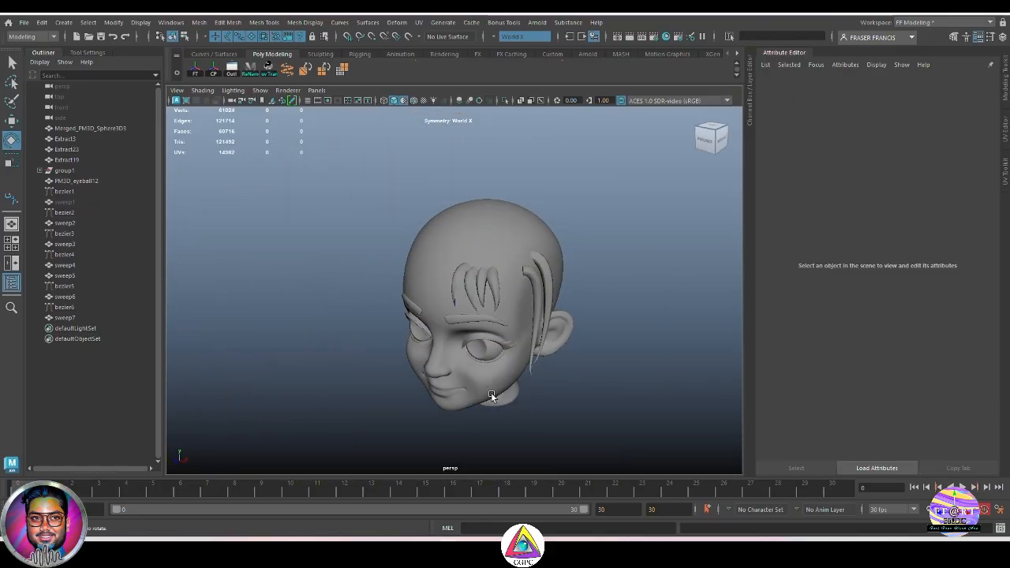
left_click_drag(491, 392, 524, 351, "alt")
key("q")
right_click_drag(570, 308, 591, 283, "alt")
left_click_drag(592, 283, 509, 287, "alt")
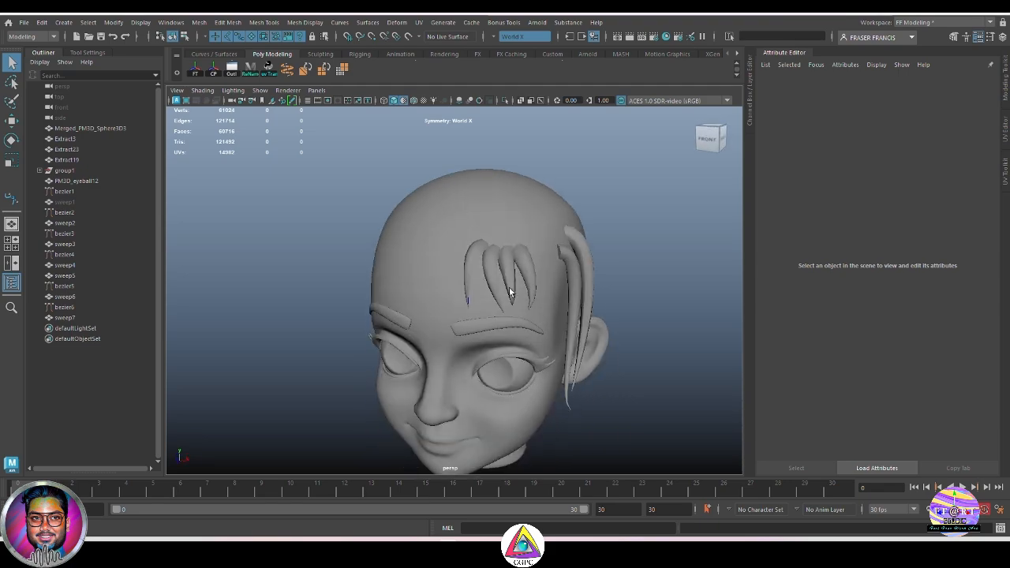
left_click(472, 273)
right_click_drag(471, 273, 576, 315, "alt")
left_click_drag(575, 315, 656, 336, "alt")
right_click_drag(655, 337, 609, 346, "alt")
left_click(609, 345)
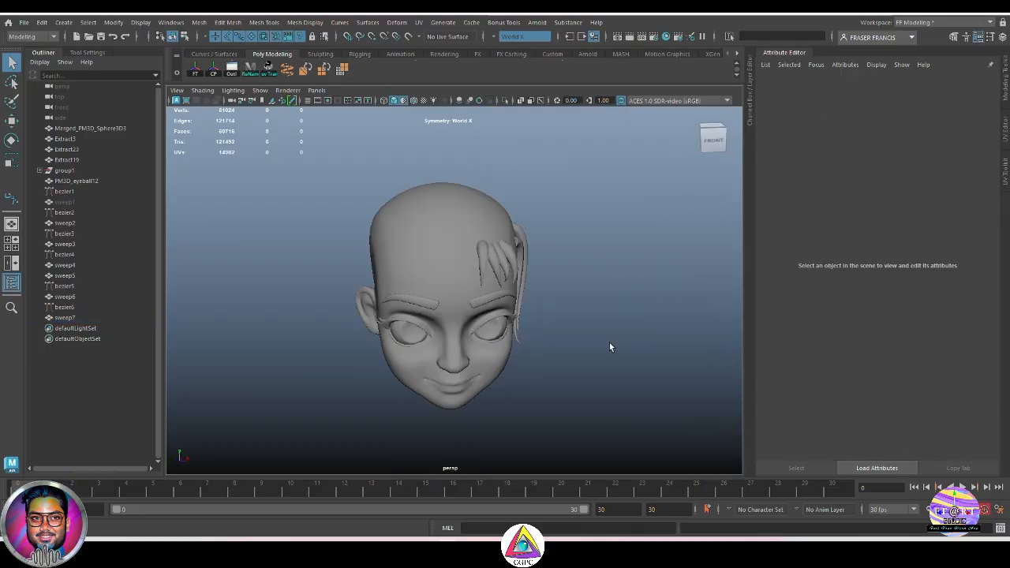
Step: Review the overall hair layout on the head from different viewpoints
left_click_drag(617, 344, 560, 335, "alt")
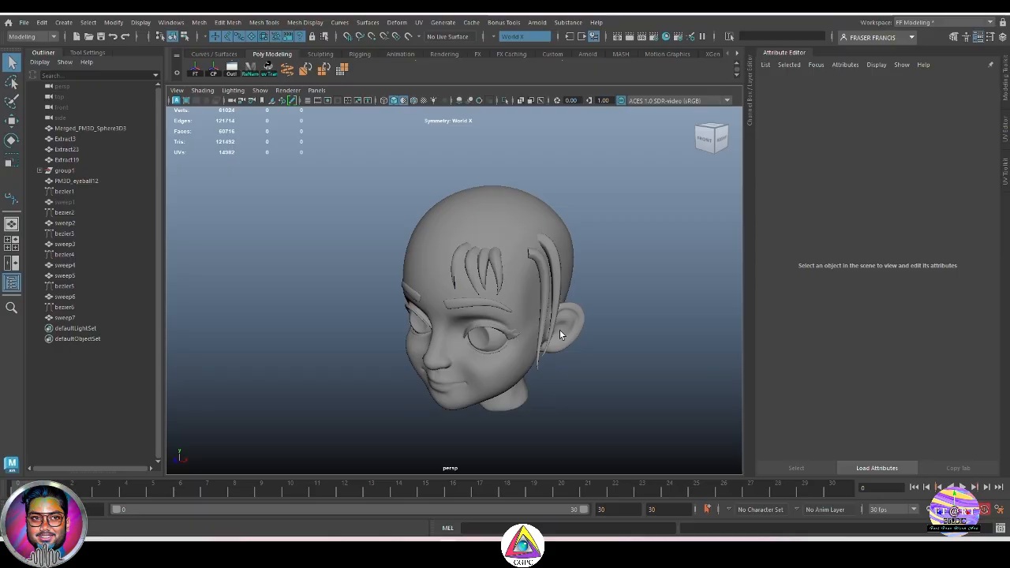
left_click_drag(559, 332, 600, 331, "alt")
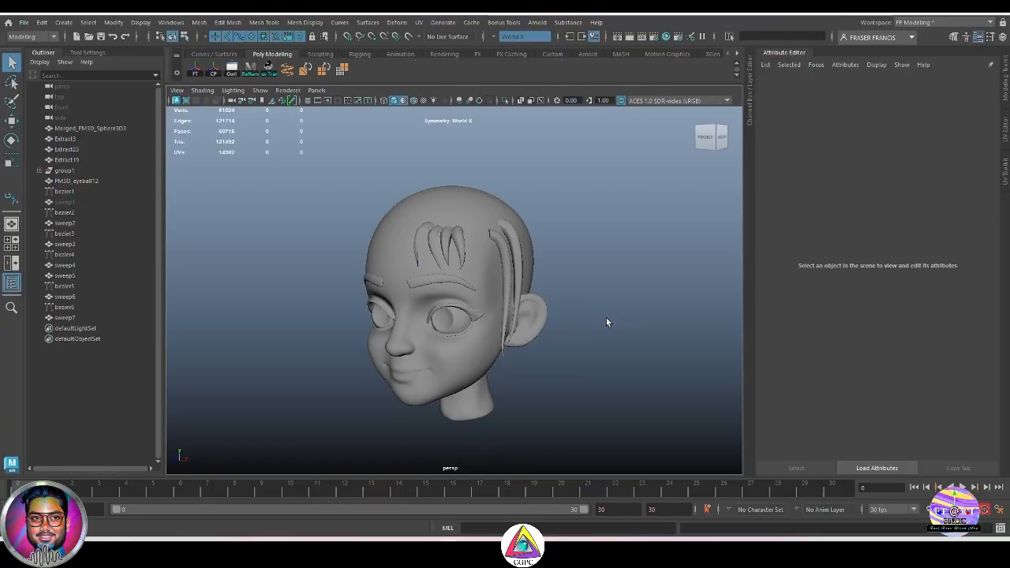
left_click_drag(607, 322, 595, 345, "alt")
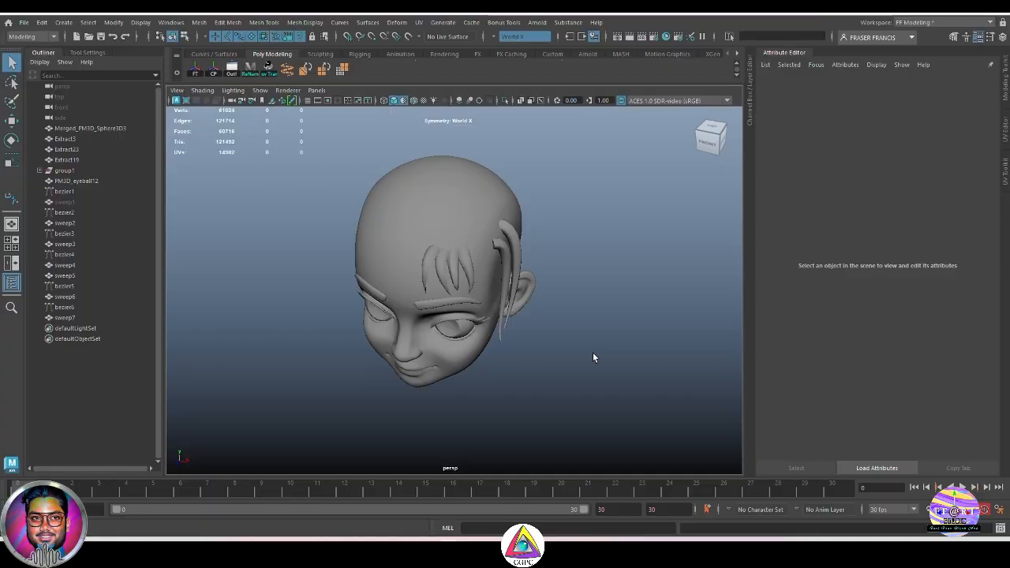
left_click_drag(593, 352, 563, 282, "alt")
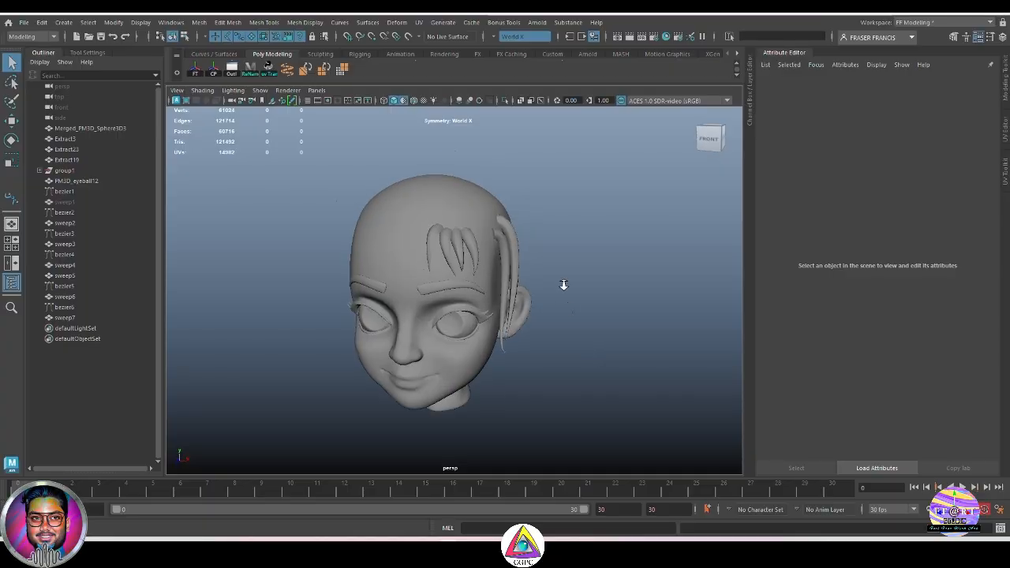
right_click_drag(563, 283, 622, 321, "alt")
left_click_drag(622, 321, 606, 325, "alt")
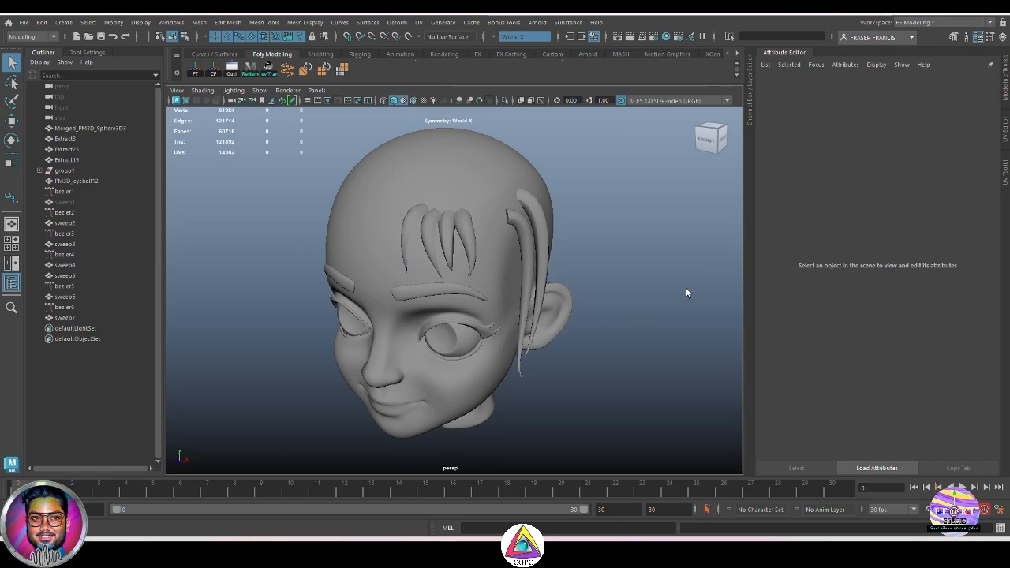
left_click_drag(656, 280, 571, 287, "alt")
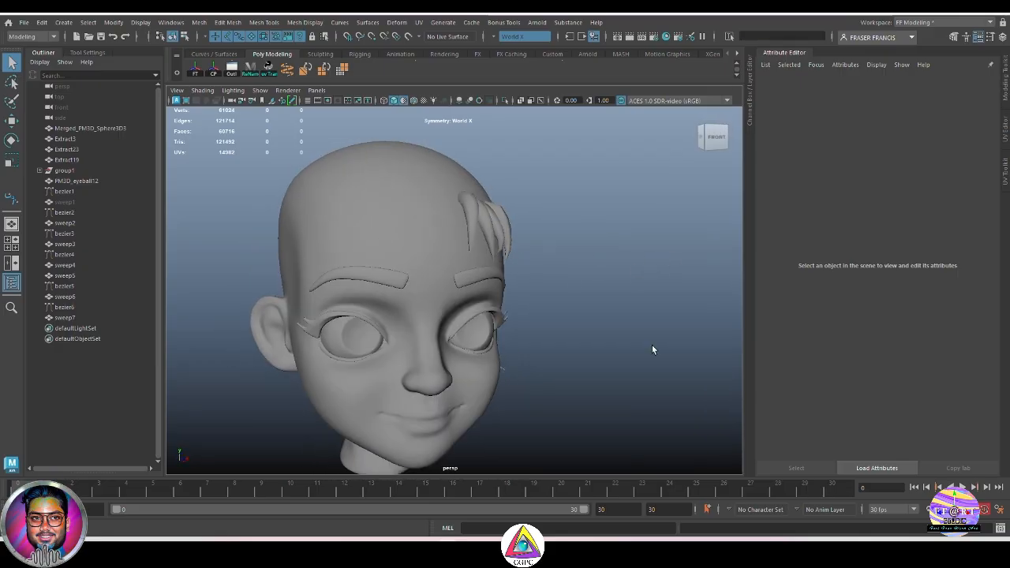
left_click_drag(652, 349, 620, 355, "alt")
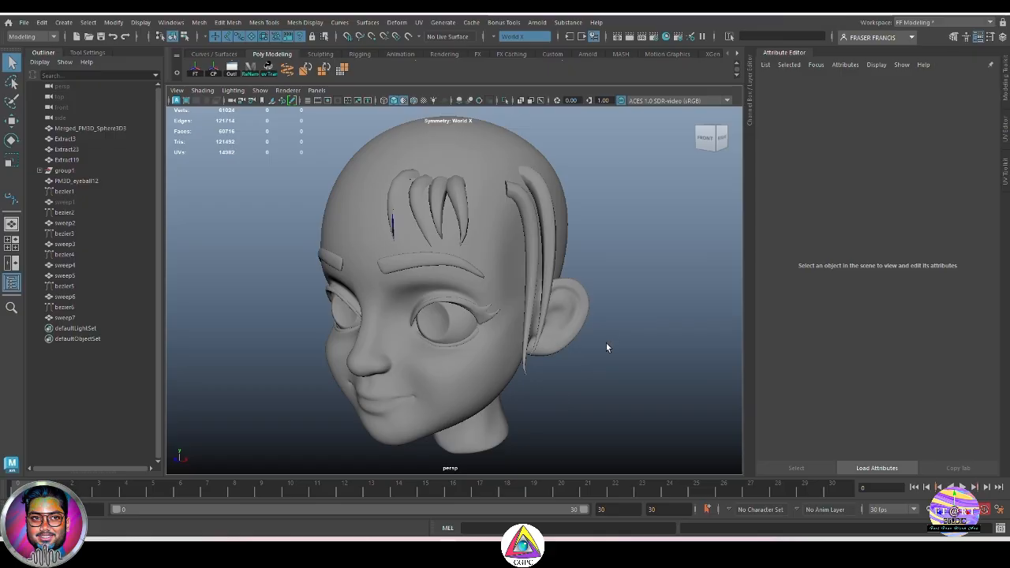
left_click_drag(606, 344, 598, 368, "alt")
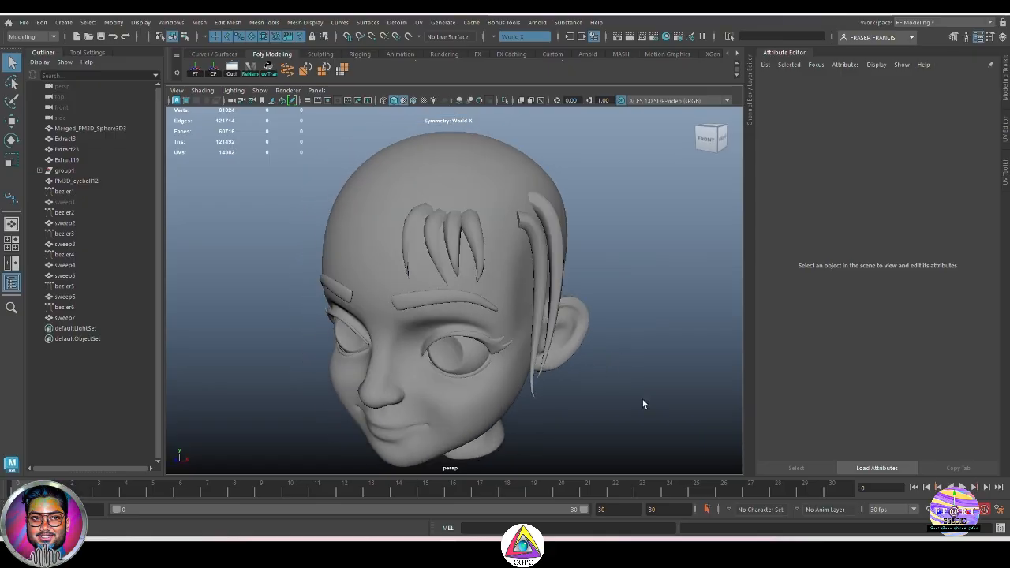
left_click_drag(643, 401, 614, 407, "alt")
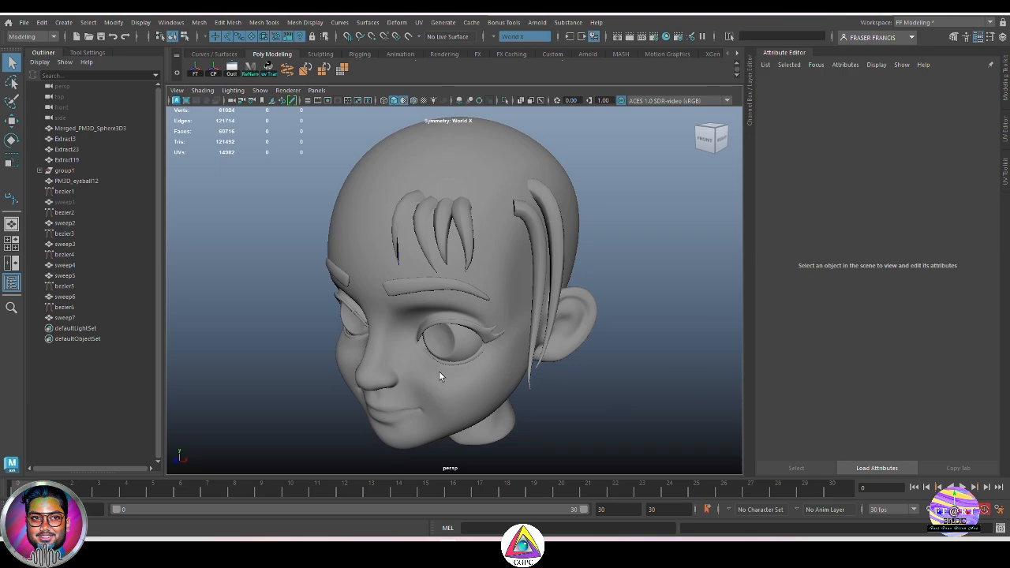
left_click_drag(595, 331, 481, 221, "alt")
left_click_drag(602, 347, 590, 367, "alt")
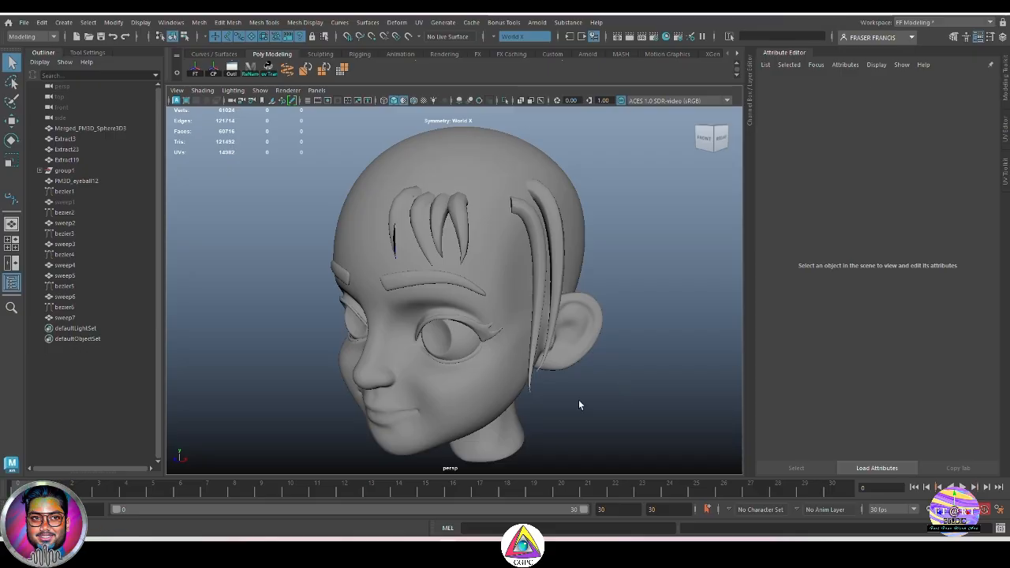
left_click_drag(645, 357, 613, 350, "alt")
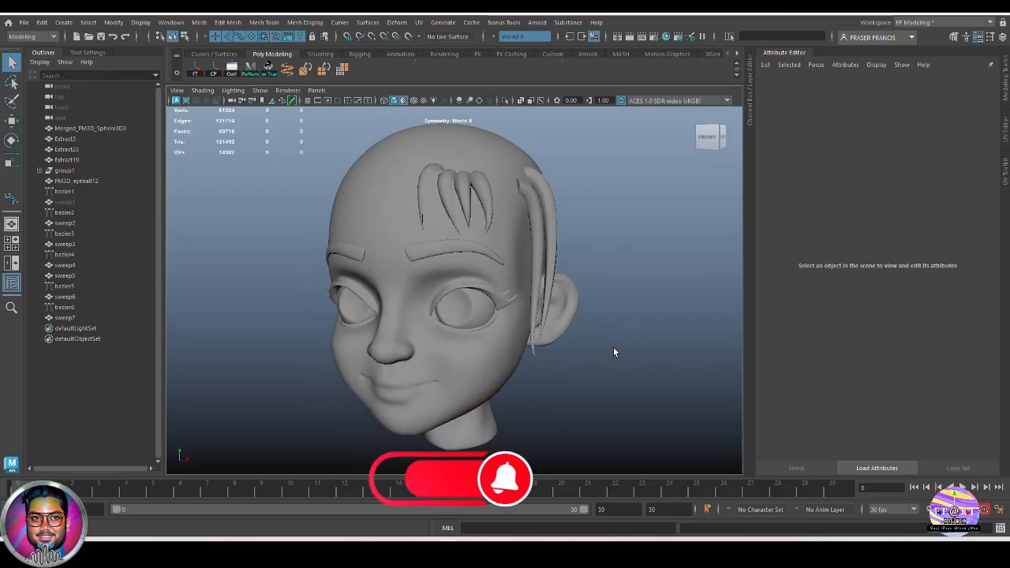